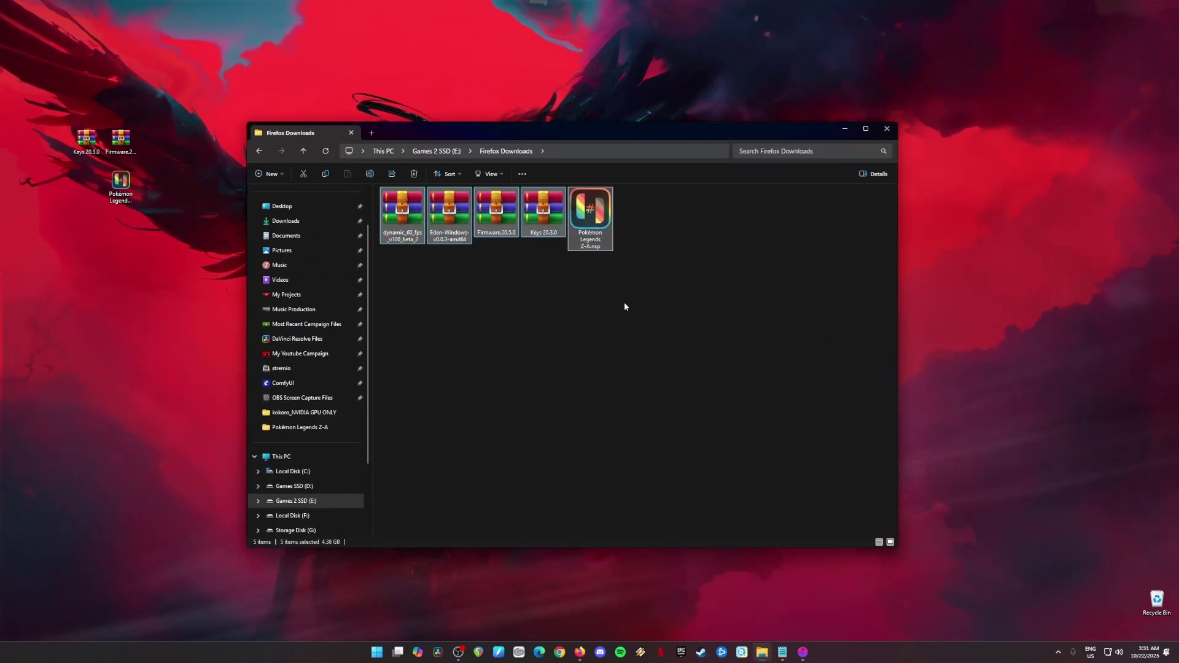
Check the five downloads (60 FPS mod, Eden, firmware, keys, game NSP), select all, then minimize Explorer.
click(611, 310)
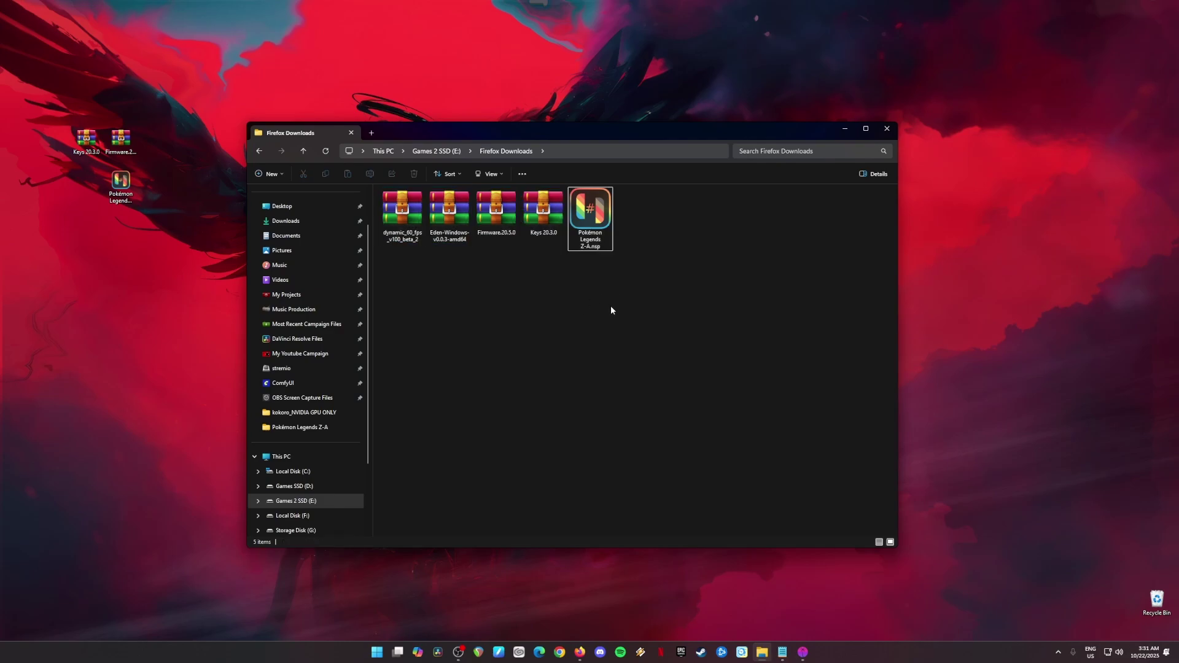
click(408, 226)
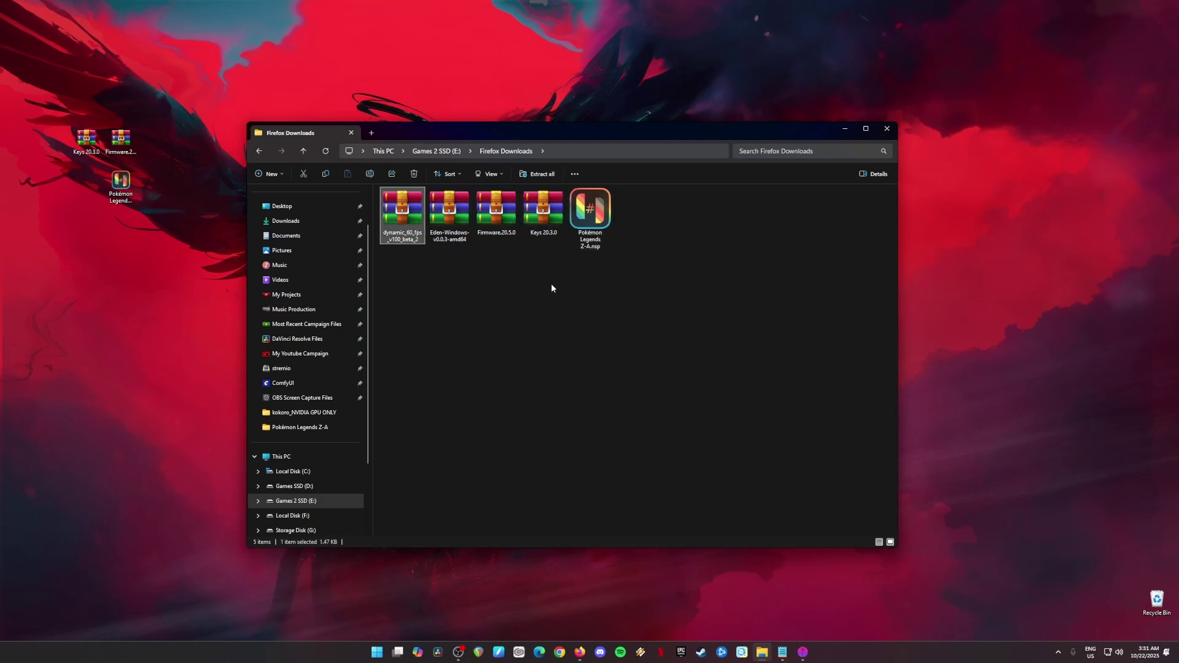
key(Right)
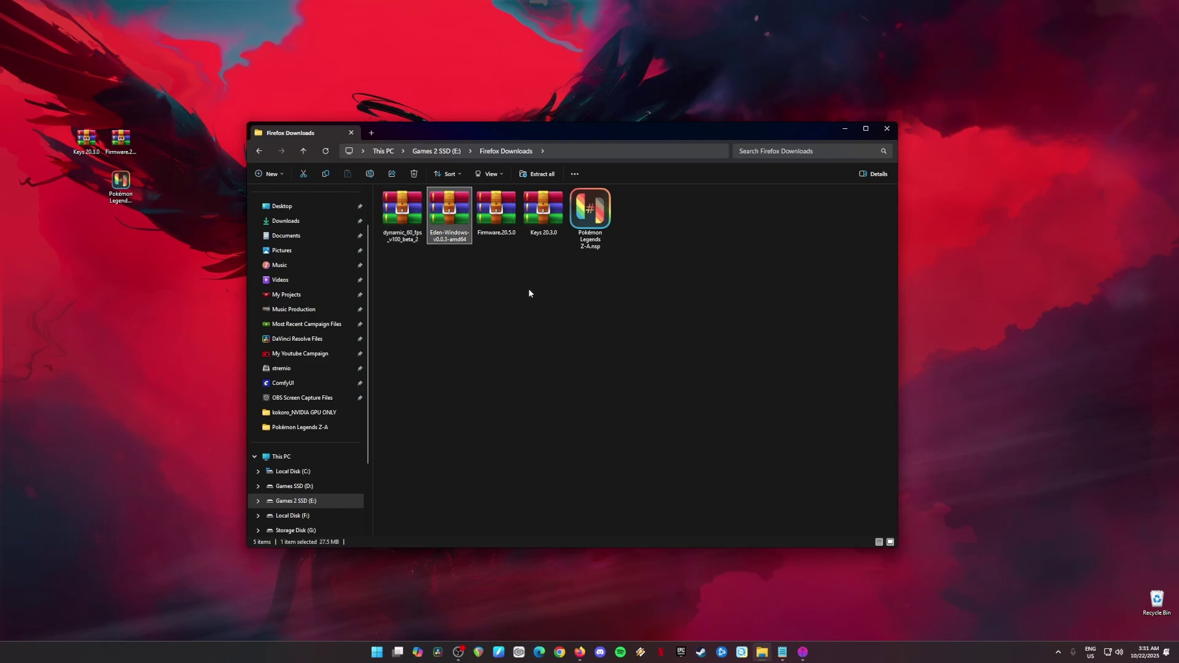
click(497, 220)
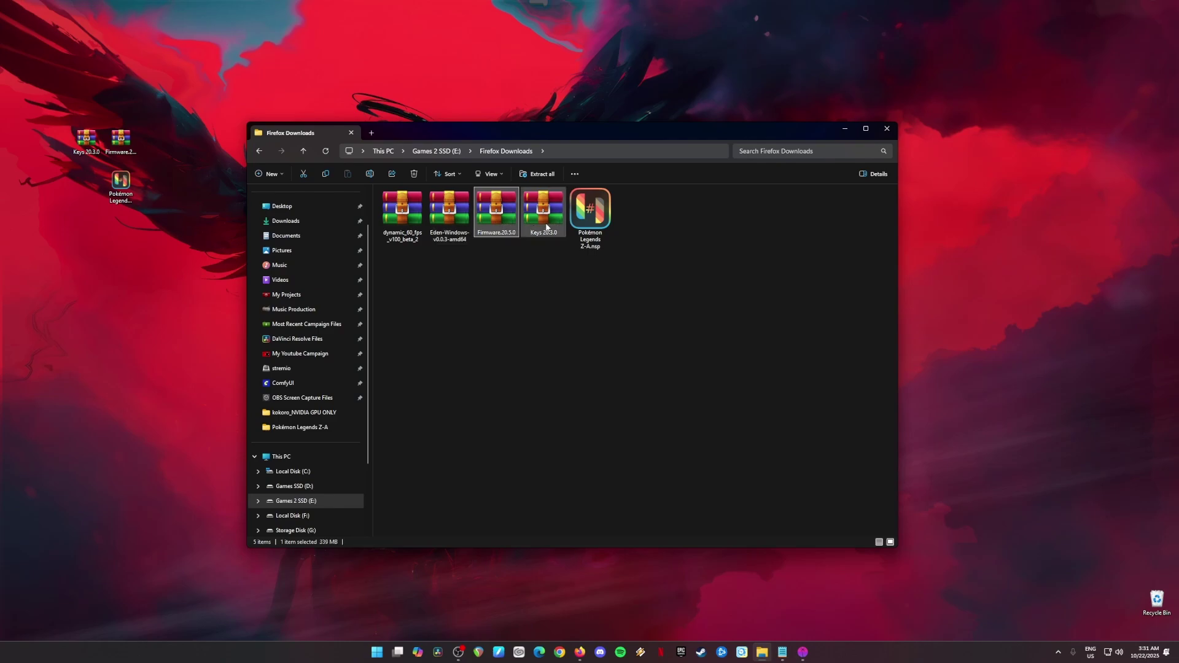
drag(550, 264, 491, 227)
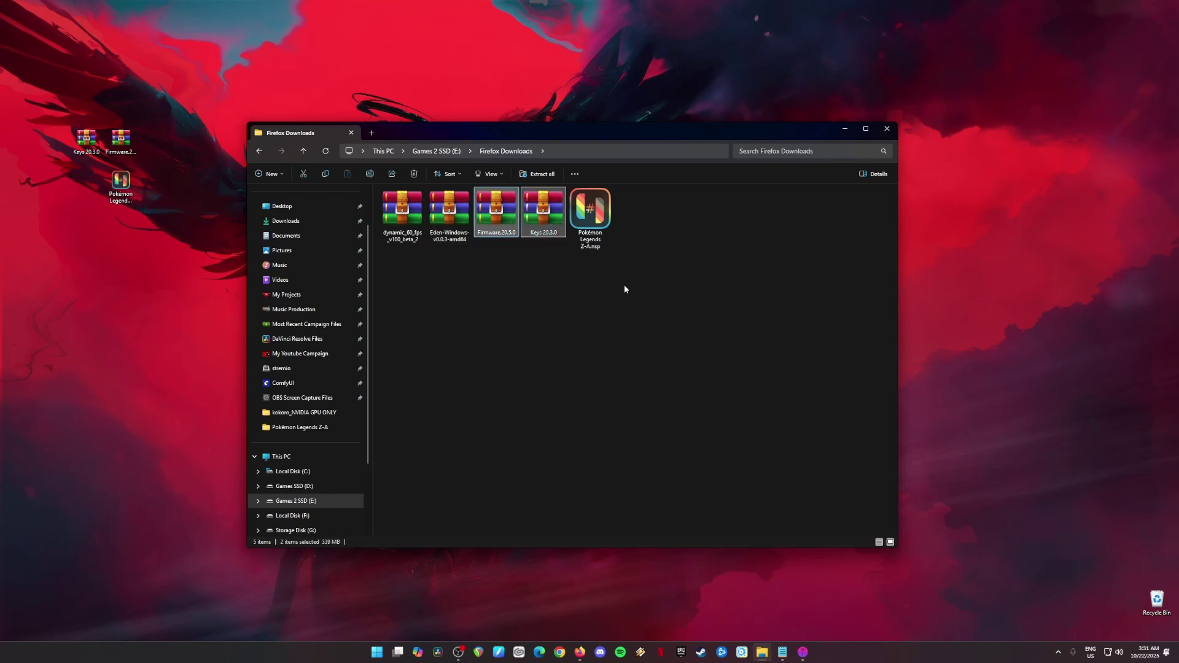
click(598, 234)
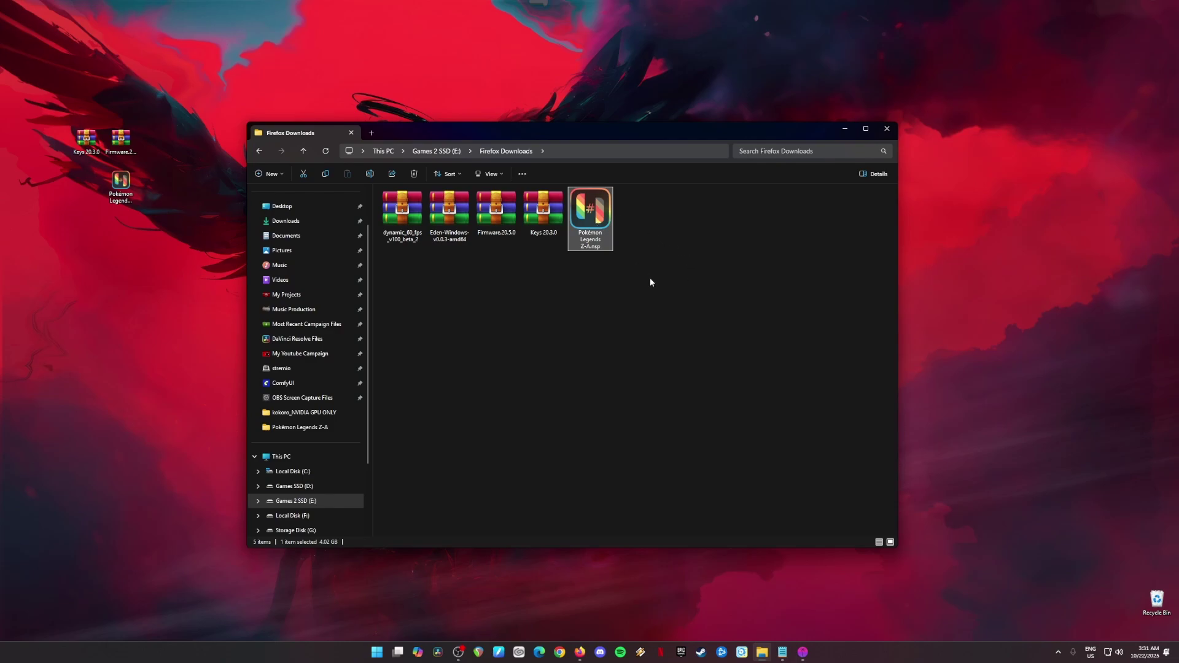
drag(680, 316, 380, 187)
click(846, 131)
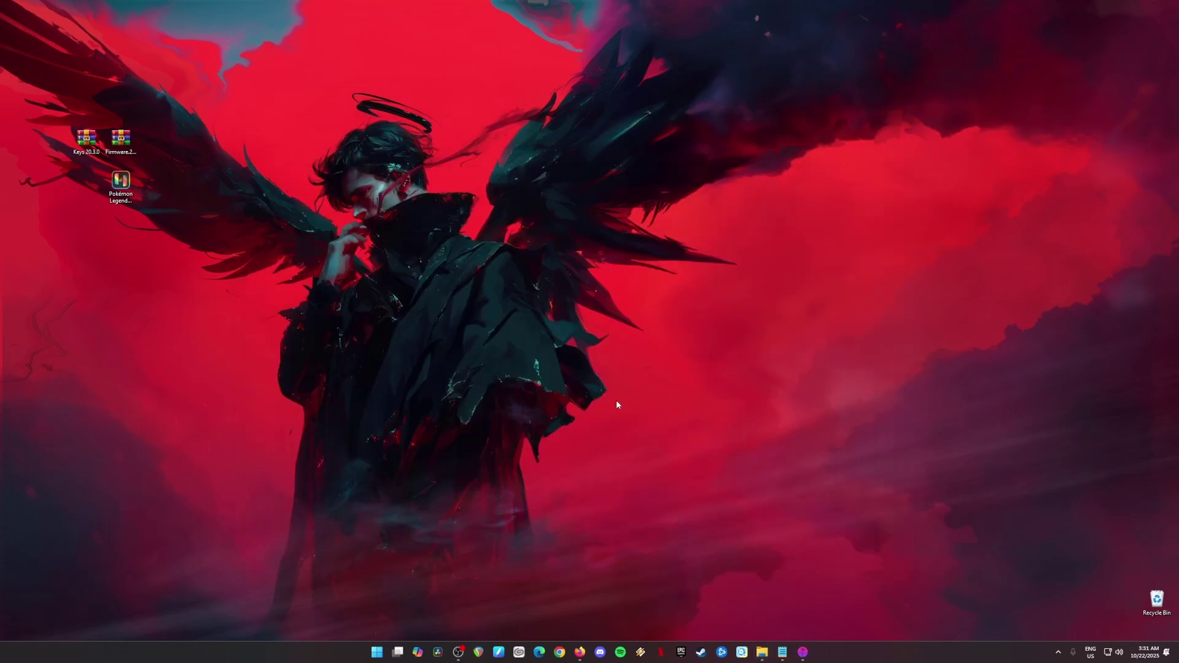
Bring up Firefox showing the Pokémon Legends: Z-A store page priced $59.99.
click(580, 652)
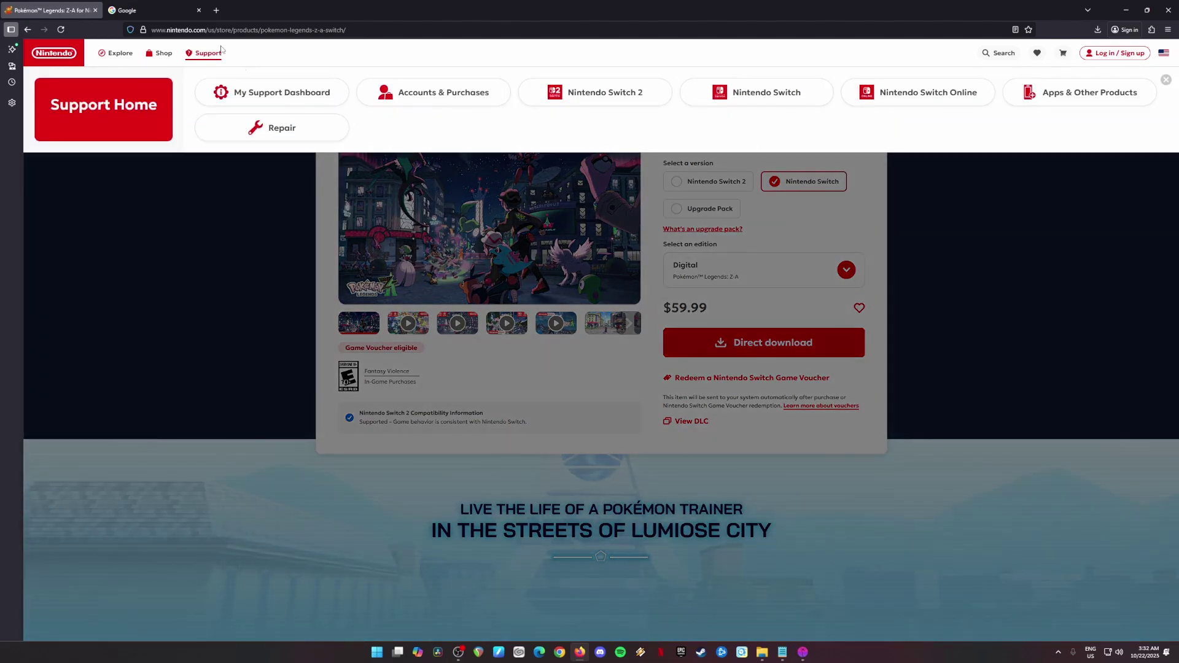
Search Google for 'eden emulator', open eden-emu.dev, and go to its Download page.
click(135, 9)
text(eden emulator)
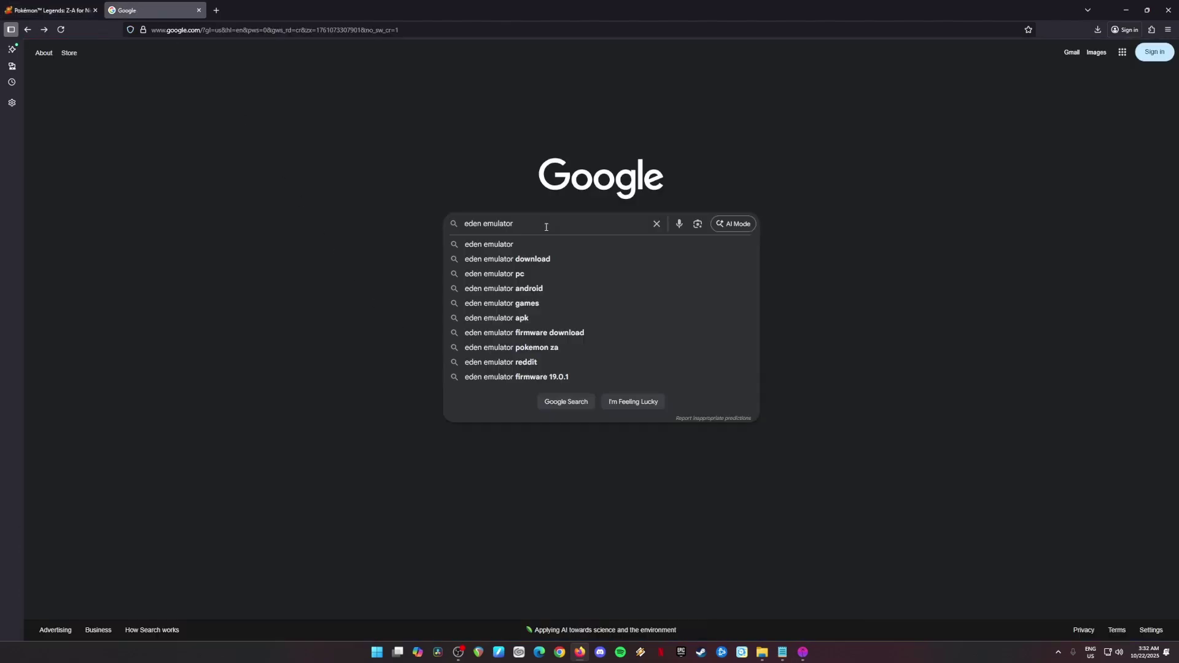
key(Return)
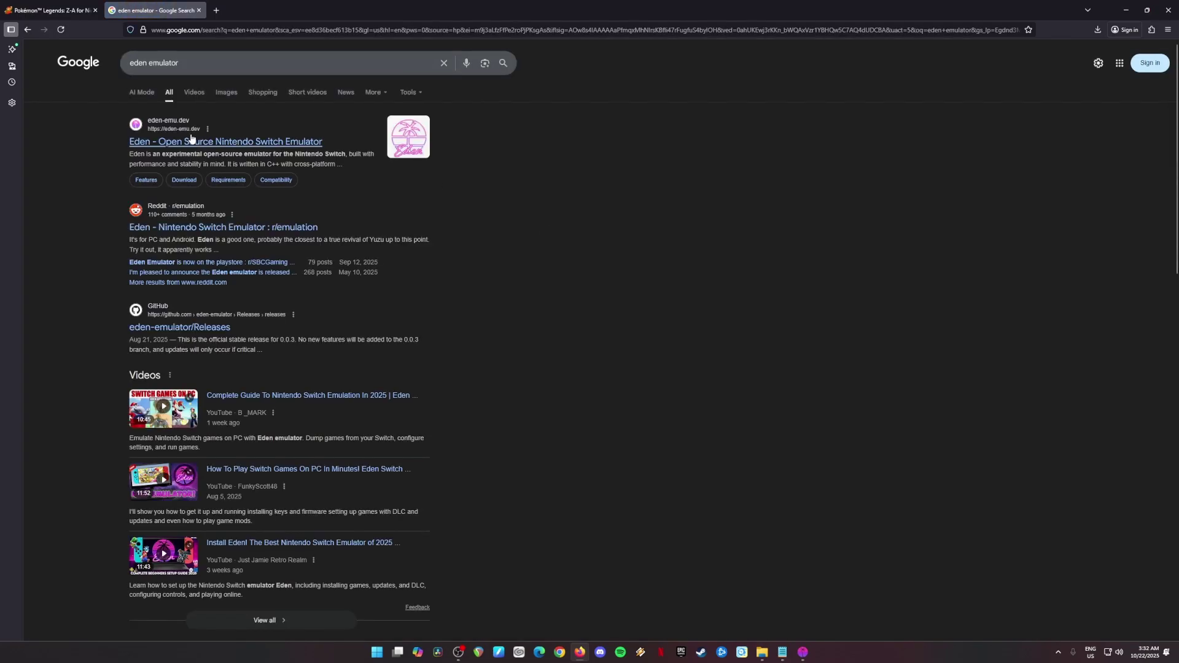
click(260, 143)
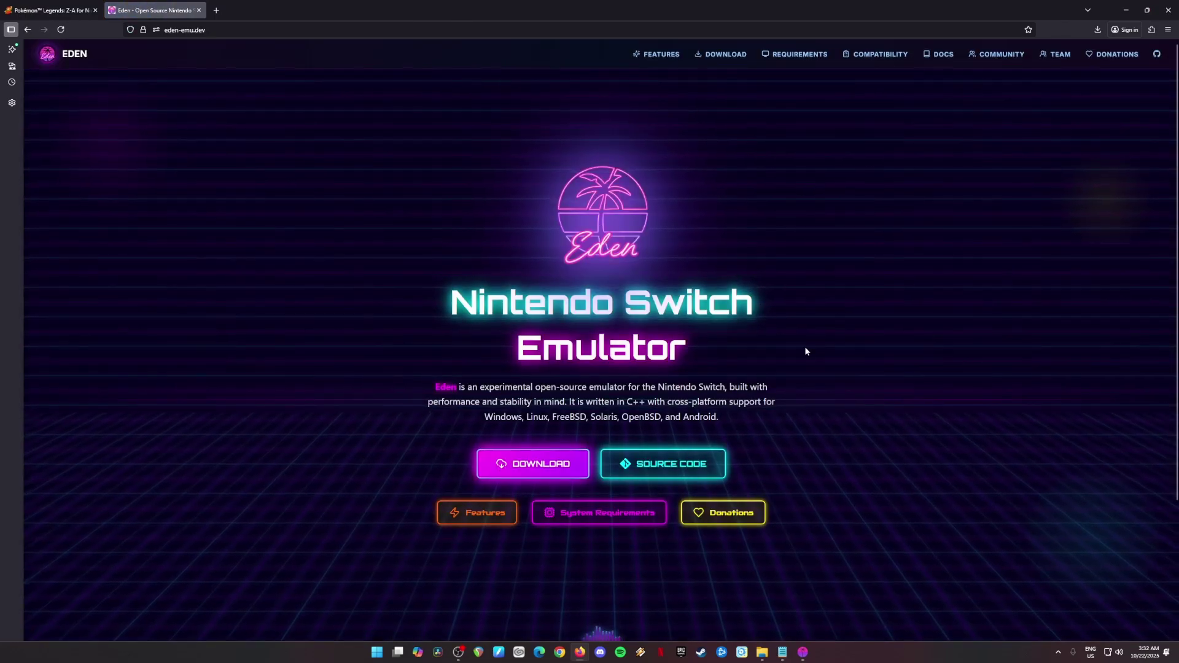
click(535, 371)
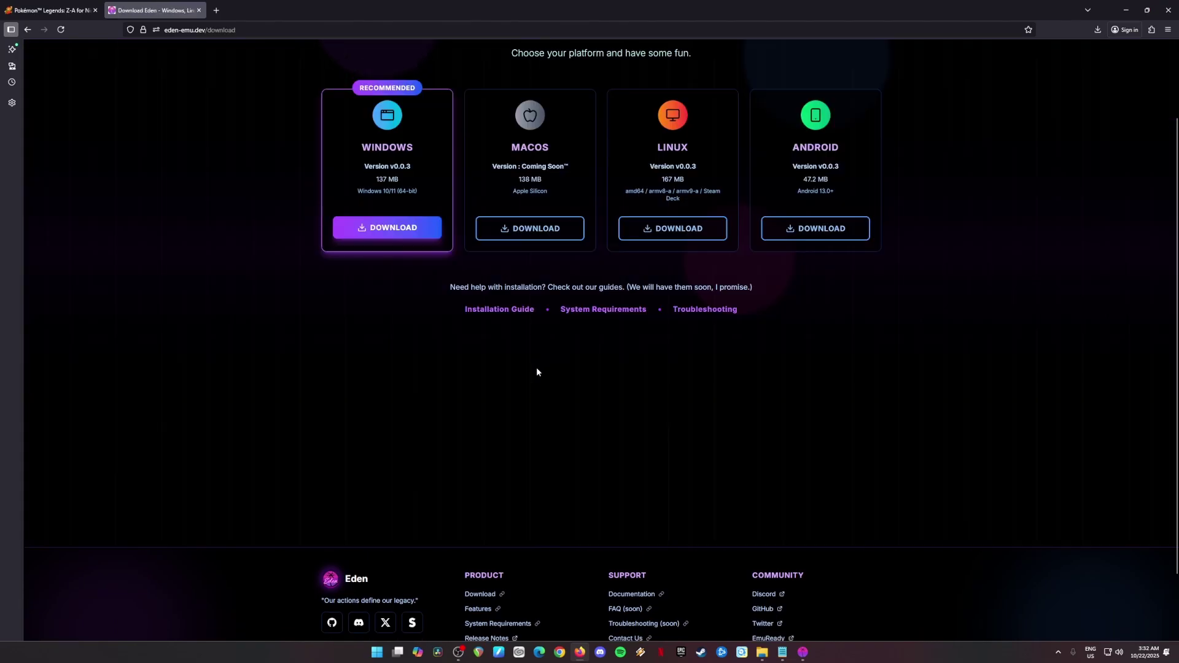
scroll(955, 270, up, 1)
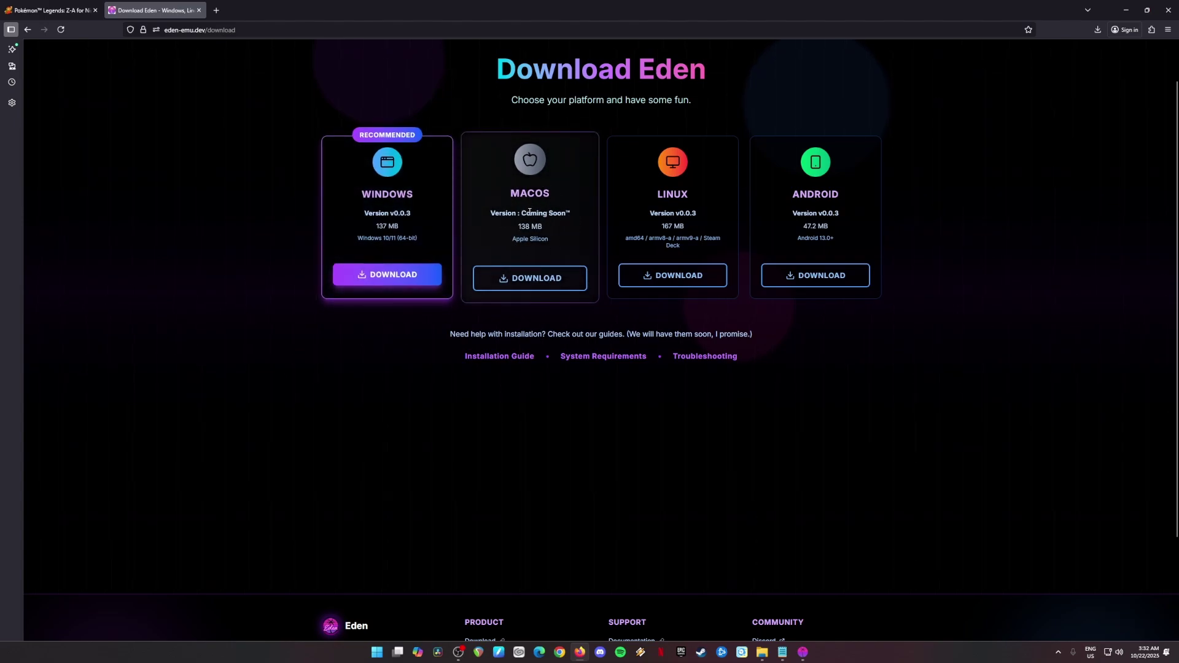
Download Eden-Windows-v0.0.3-amd64.zip from the GitHub release assets and confirm it completed.
click(396, 279)
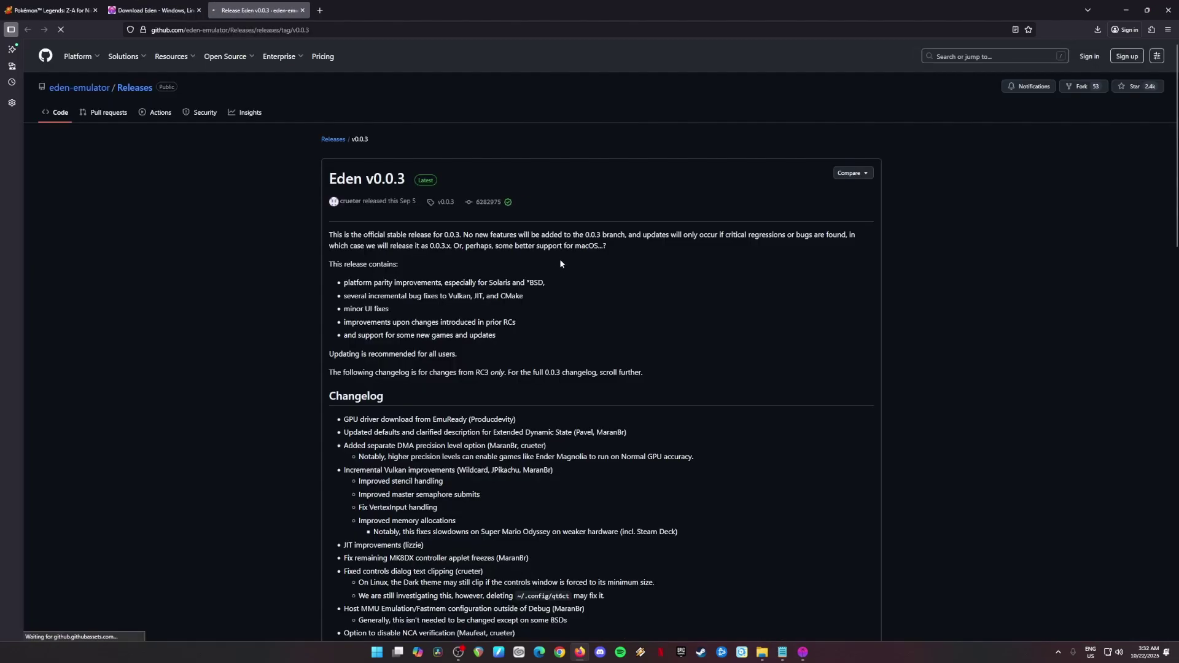
scroll(559, 264, down, 20)
scroll(563, 300, down, 5)
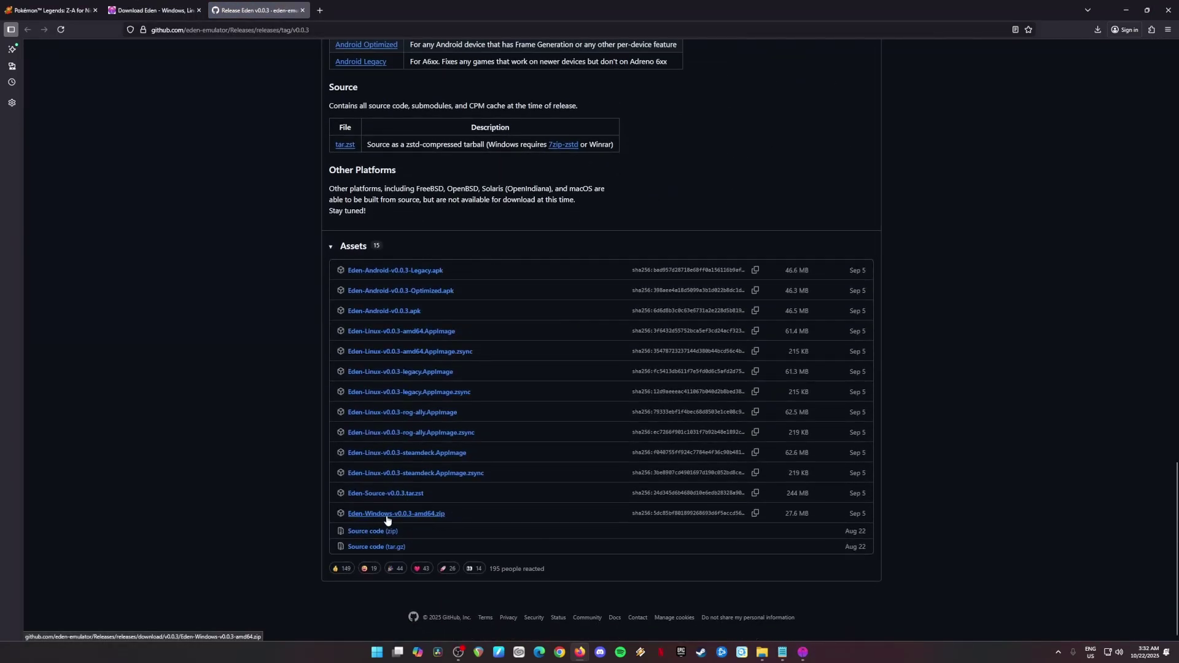
click(405, 517)
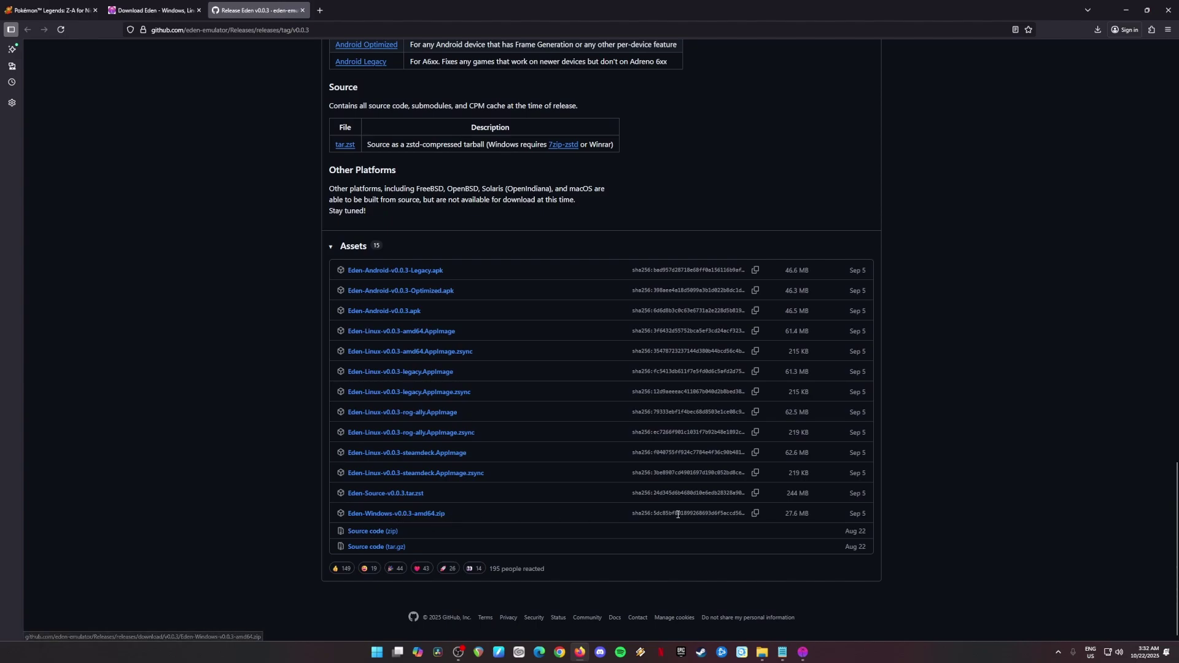
click(1096, 31)
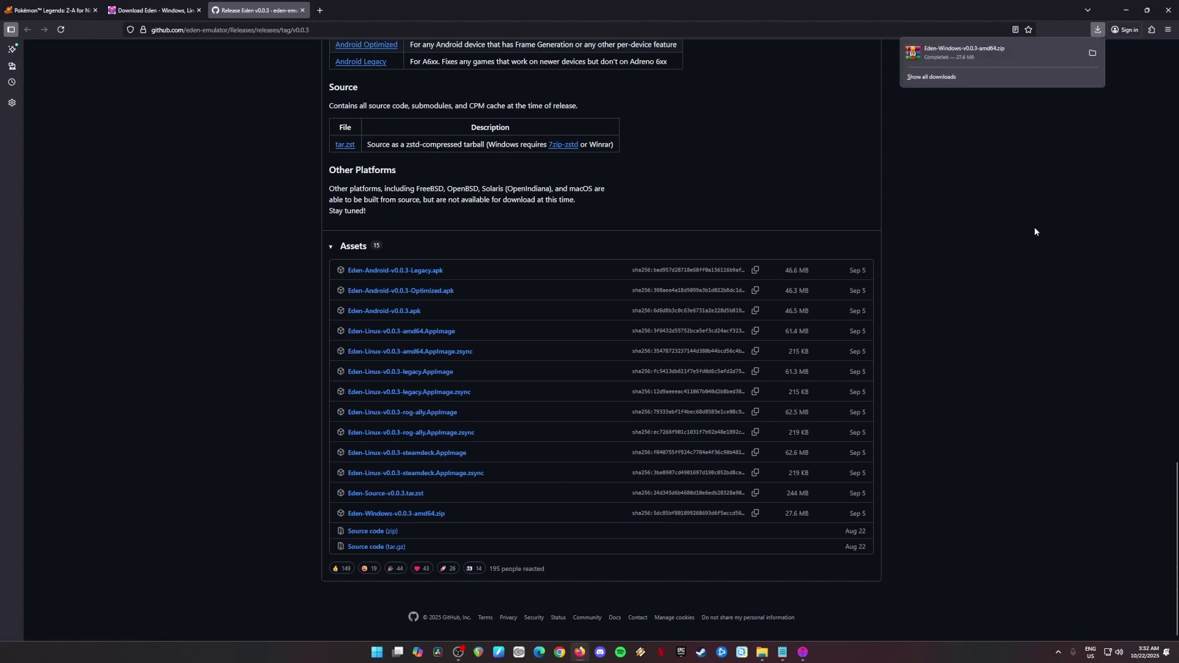
click(1125, 8)
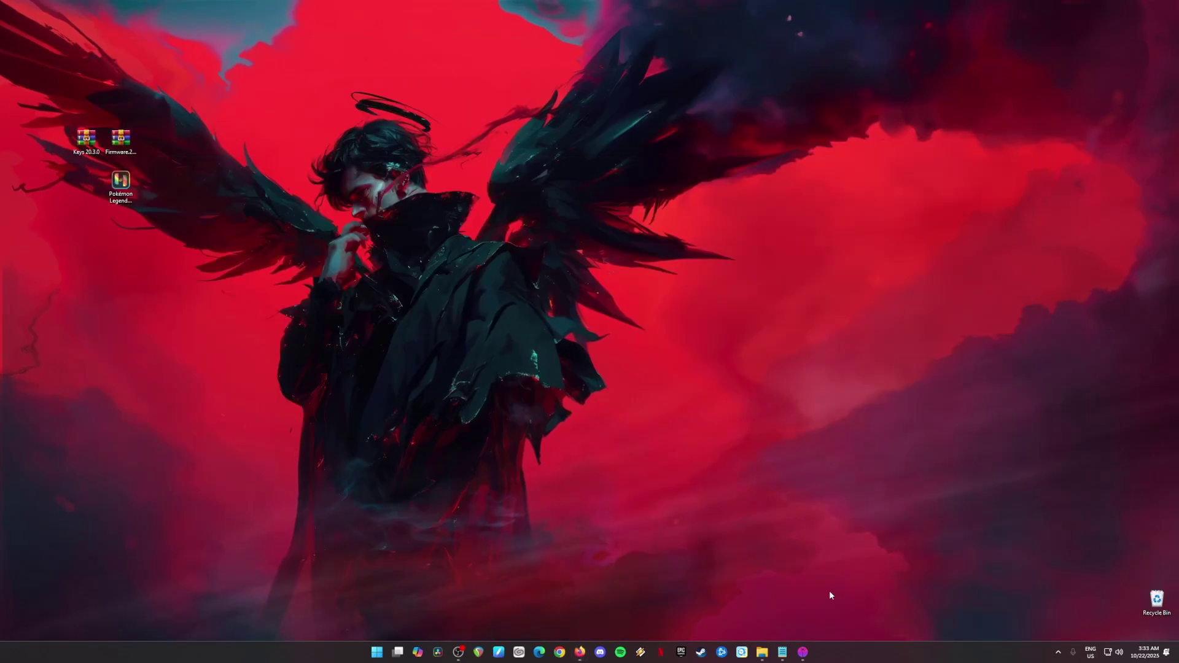
Open the Eden-Windows archive from Firefox Downloads in WinRAR, dismissing the licence reminder.
click(762, 652)
click(646, 320)
click(449, 218)
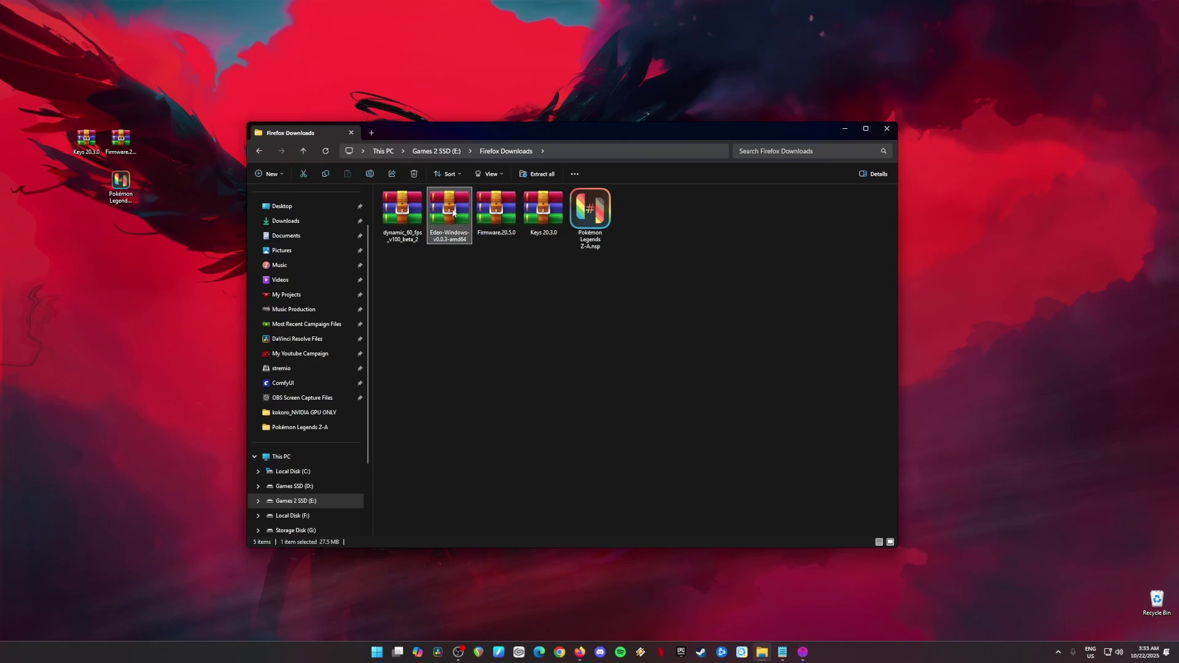
double_click(453, 214)
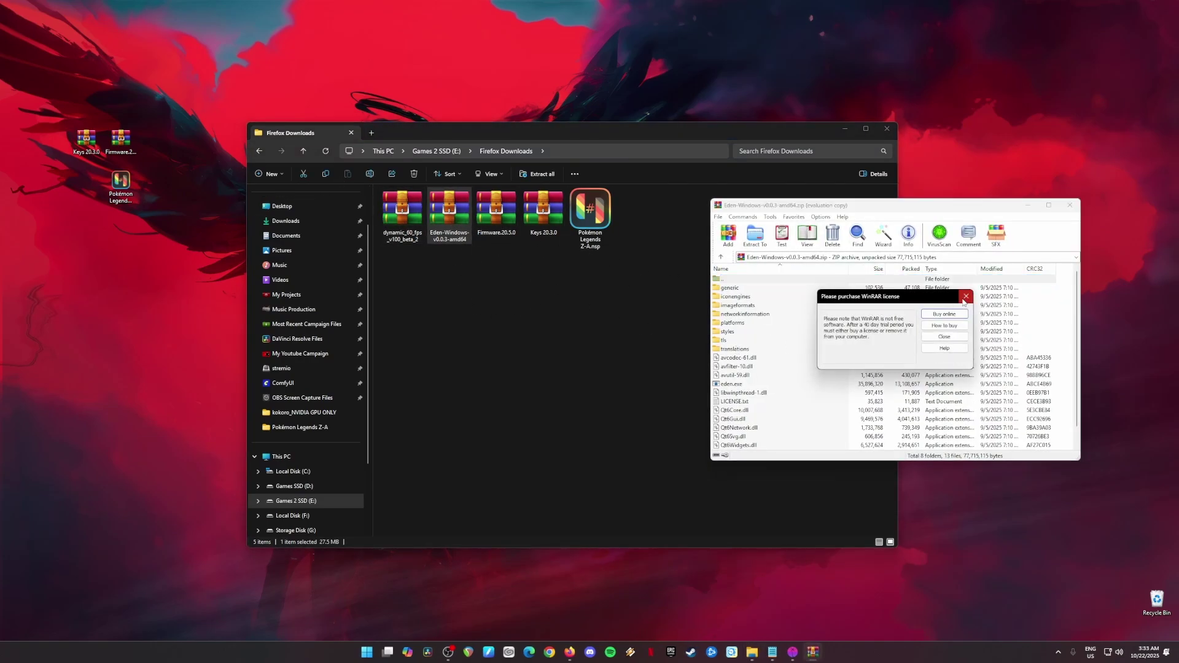
click(967, 300)
Create a new folder named 'Eden Emulator' in Firefox Downloads.
click(270, 174)
click(284, 195)
text(Eden Emulator)
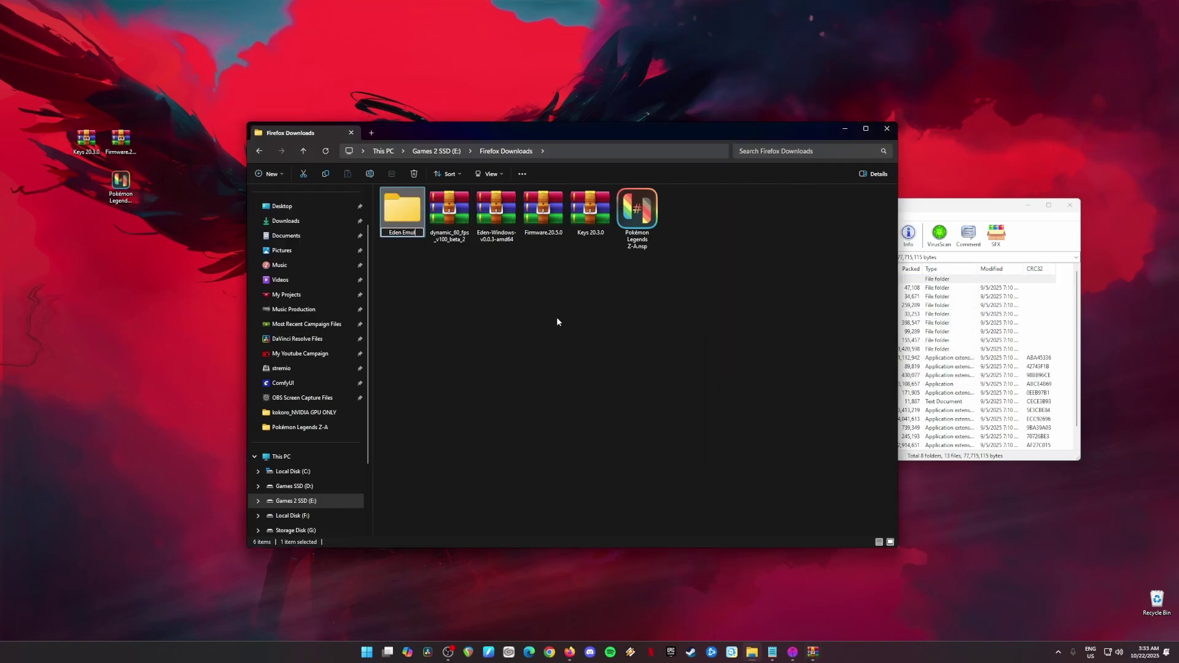
key(Return)
Extract all archive contents into the Eden Emulator folder, close WinRAR, and open that folder.
click(967, 289)
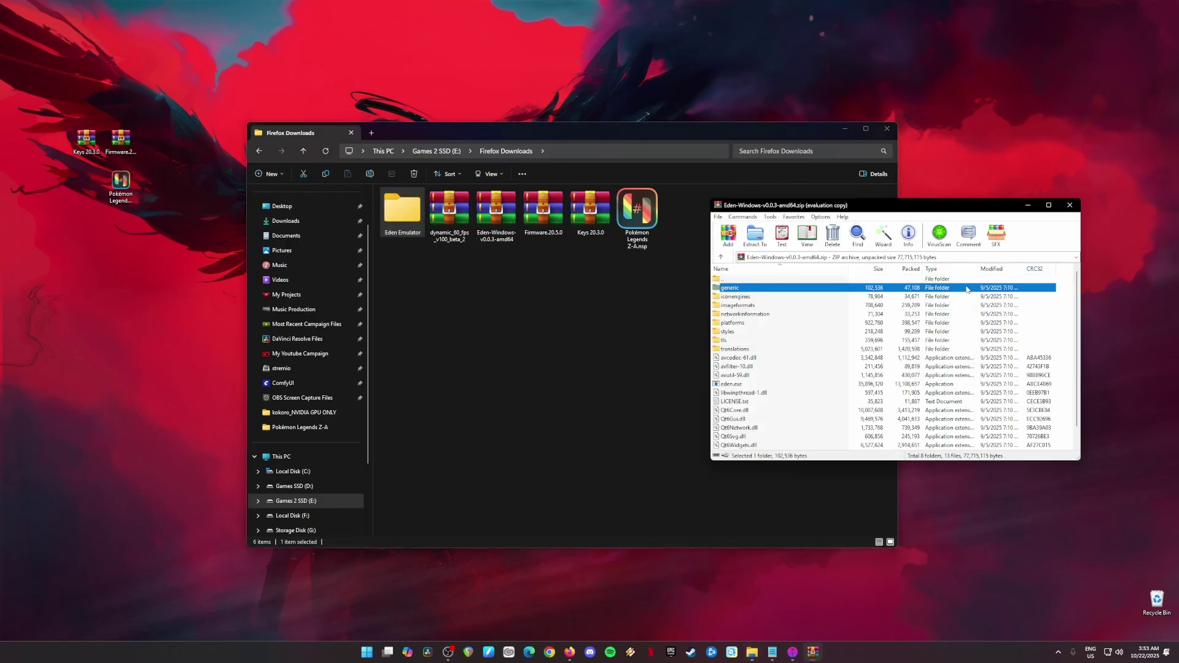
key(ctrl+a)
drag(829, 341, 403, 215)
click(1069, 205)
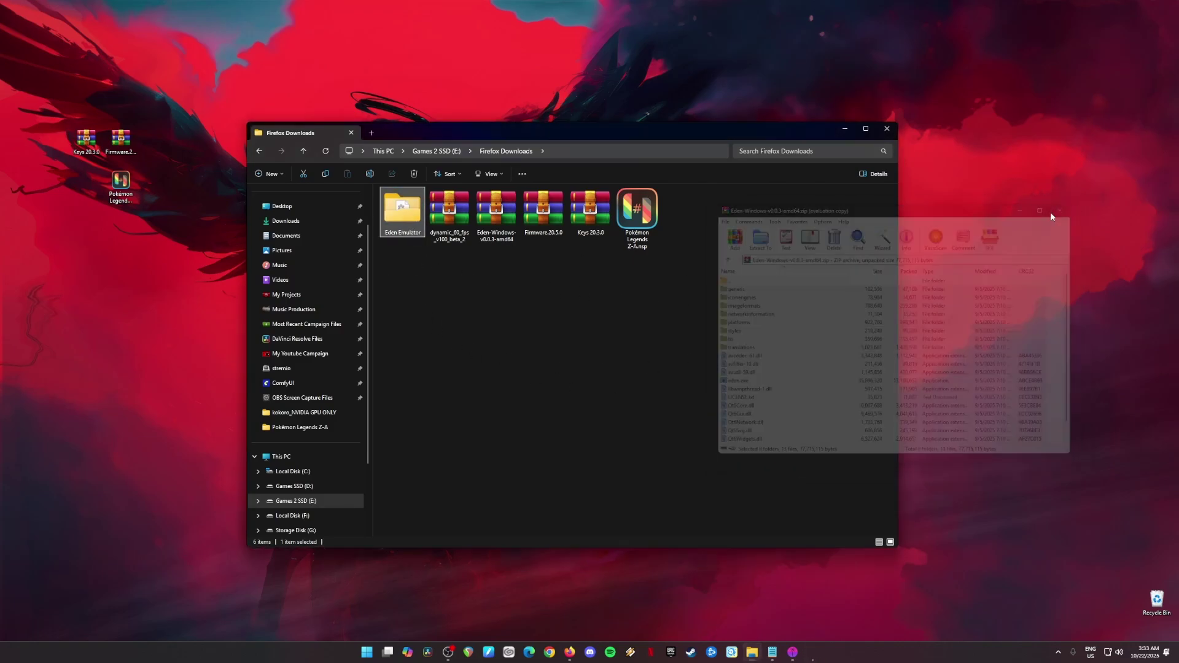
double_click(402, 212)
Check eden.exe, then delete the Eden Emulator folder from Firefox Downloads and minimize Explorer.
click(488, 346)
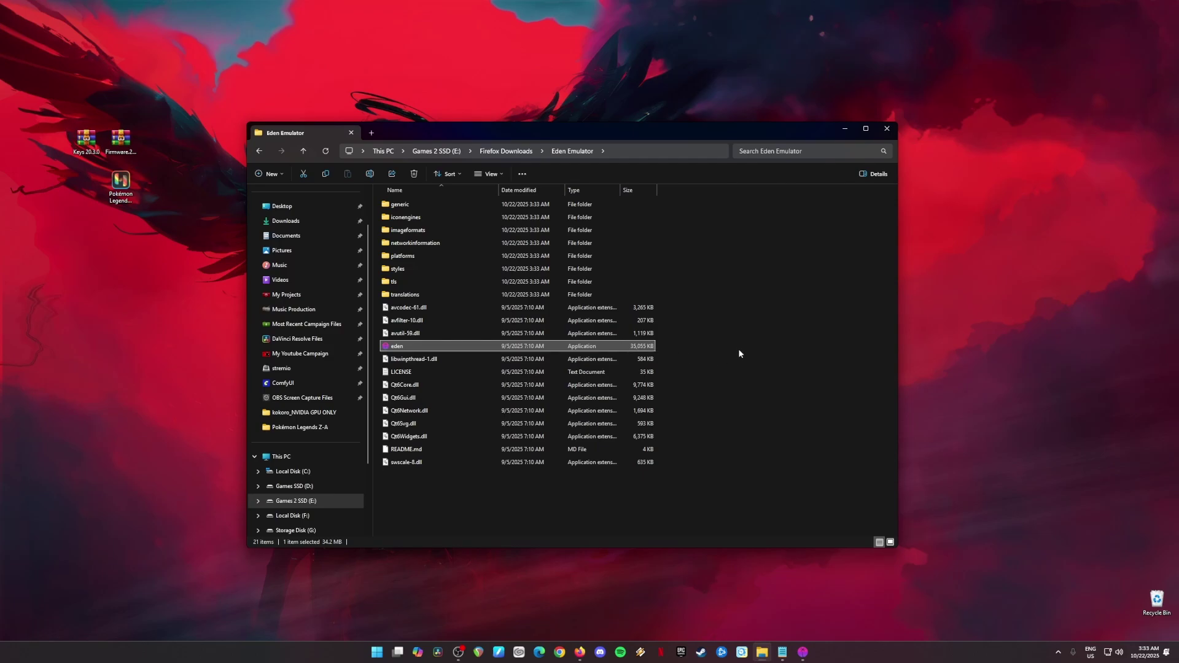
click(260, 151)
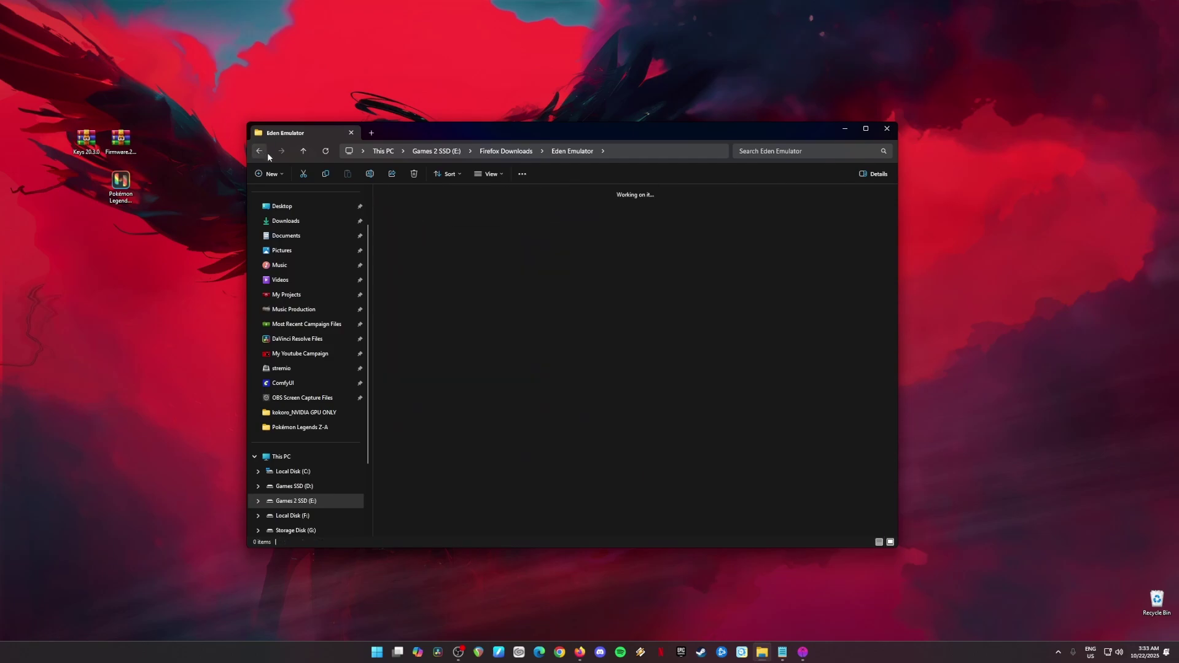
key(Delete)
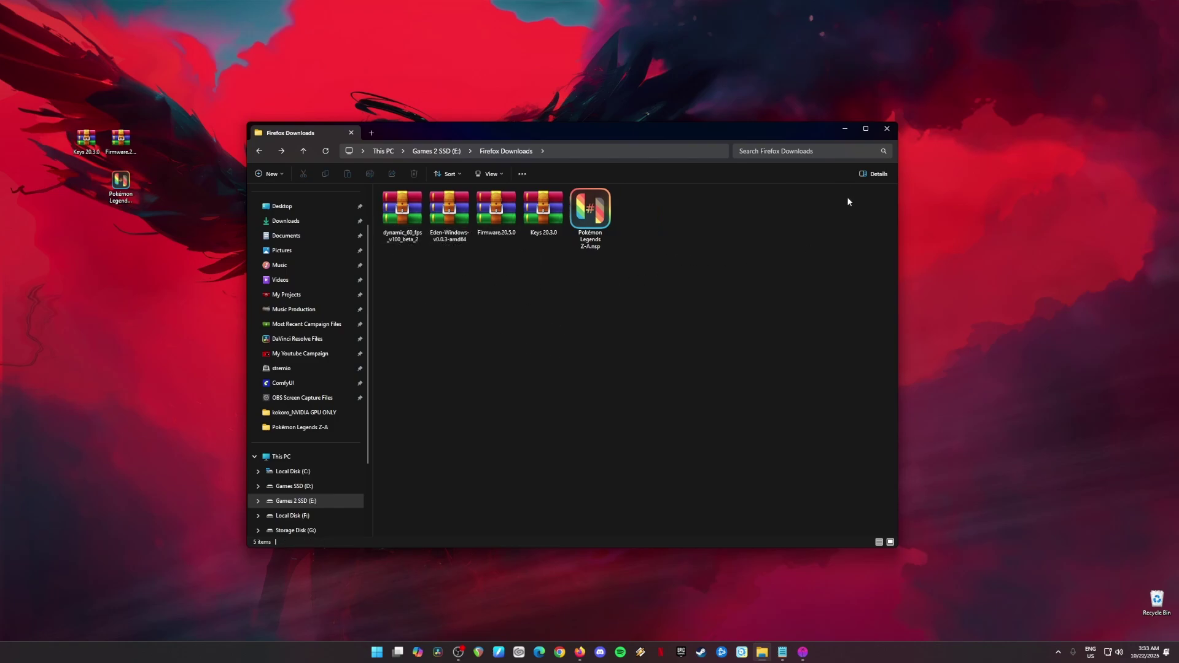
click(846, 129)
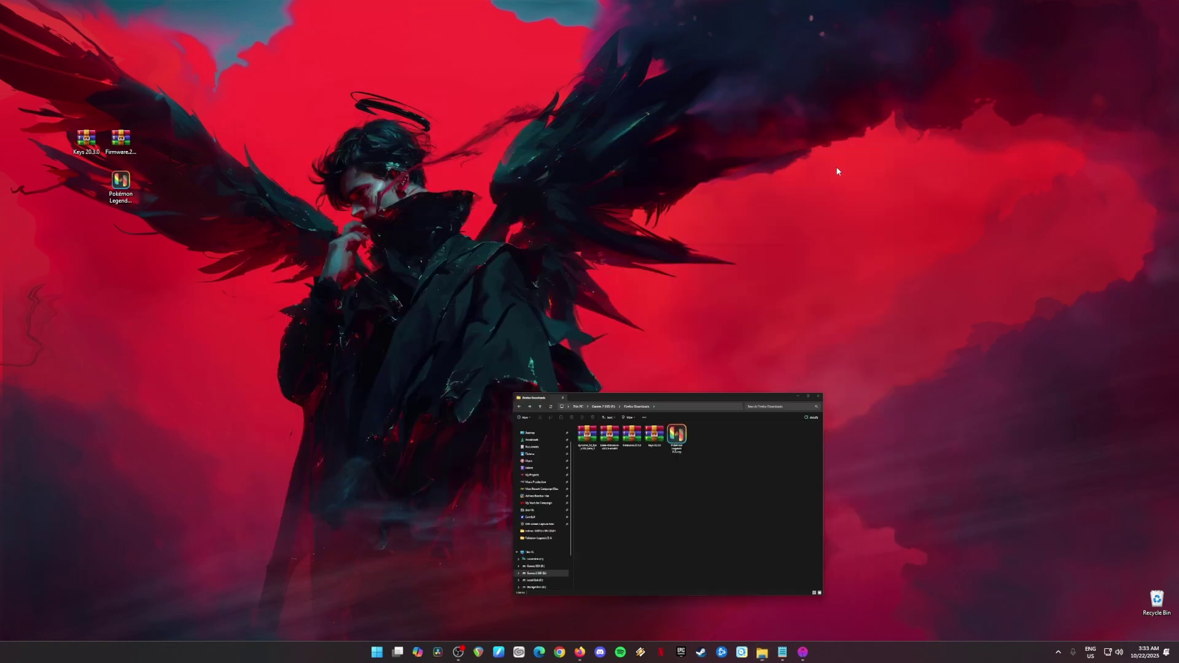
click(803, 652)
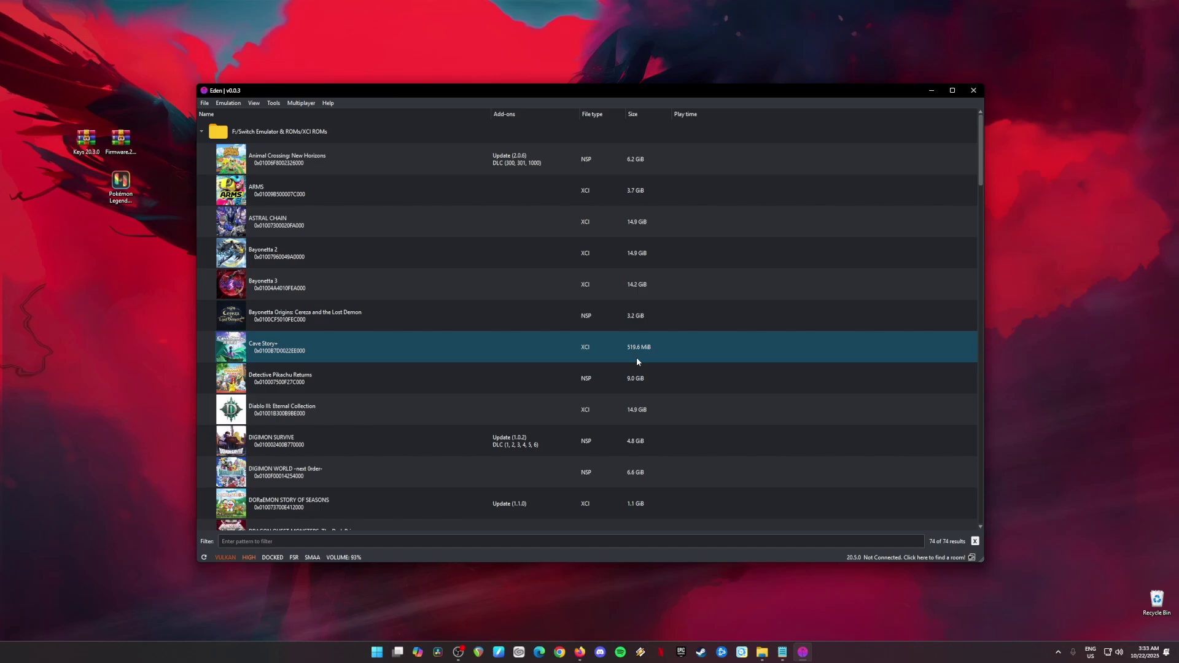
drag(61, 110, 156, 278)
click(47, 104)
drag(54, 109, 142, 156)
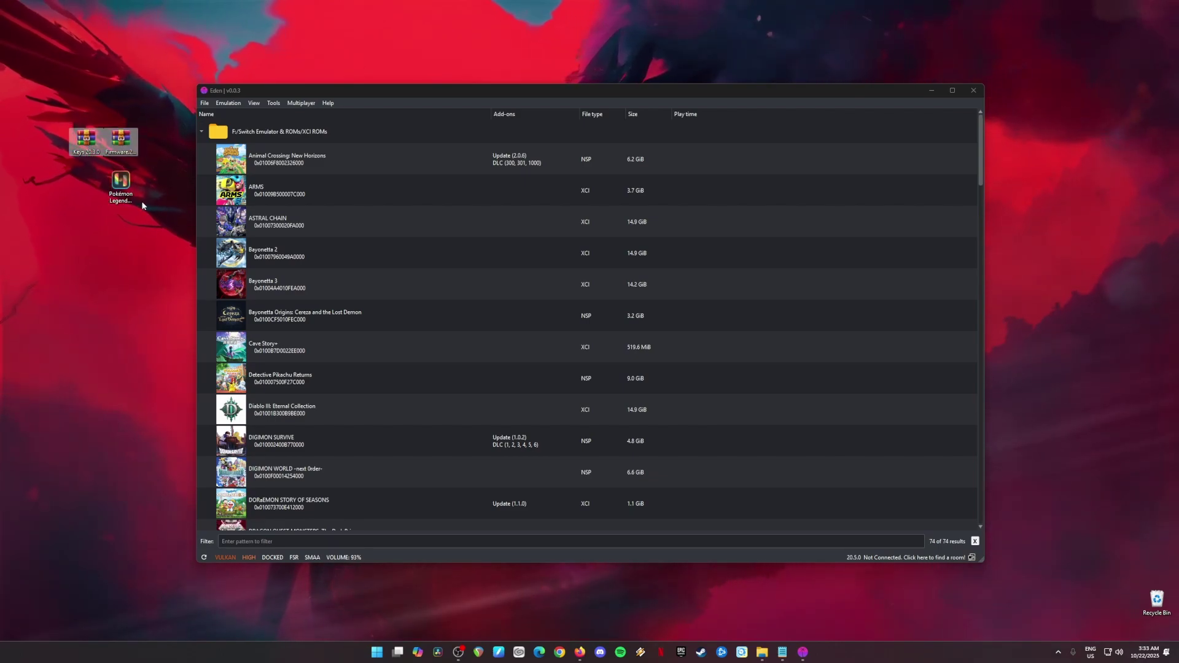
click(120, 183)
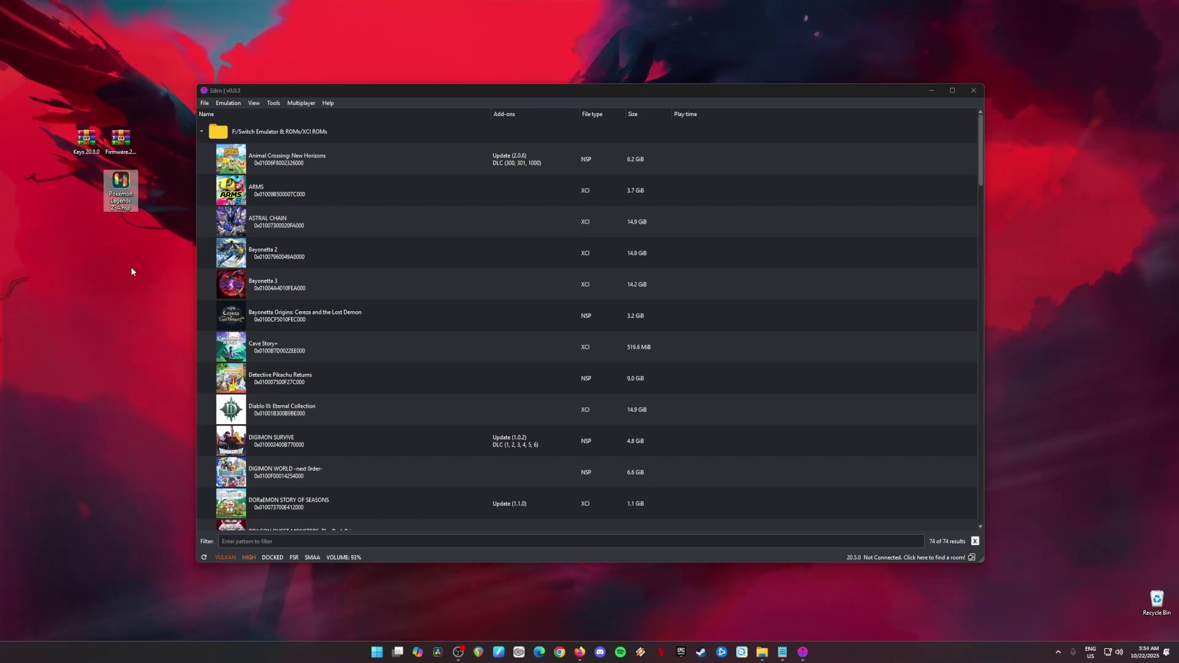
drag(153, 119, 60, 271)
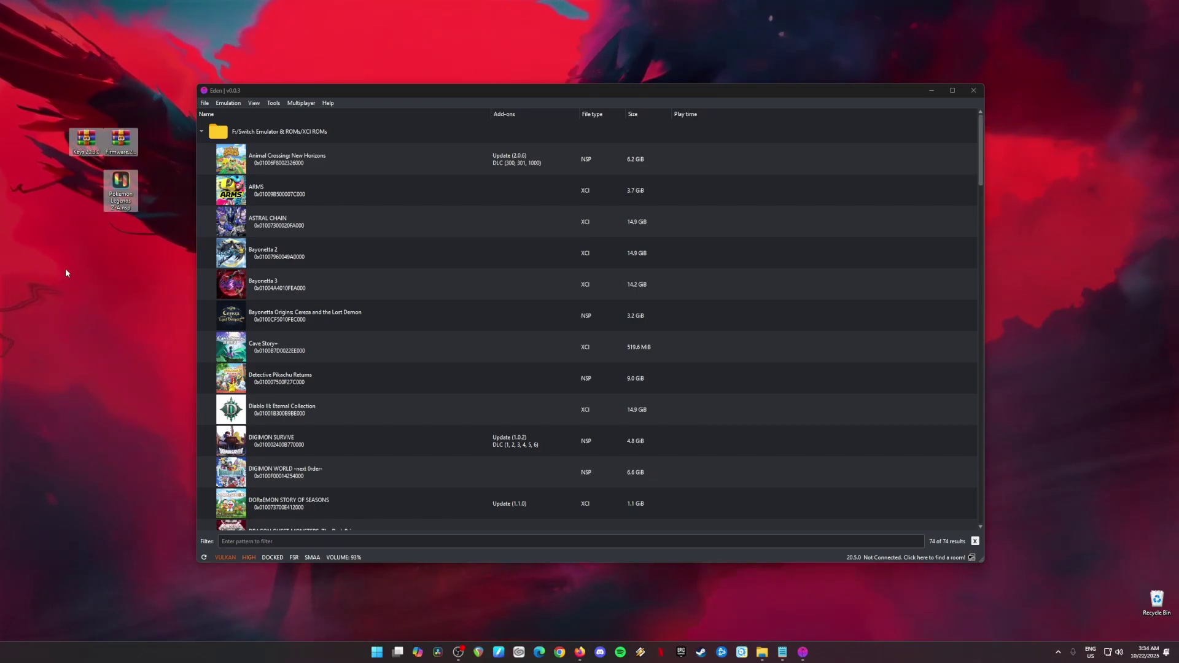
click(109, 269)
drag(60, 112, 96, 246)
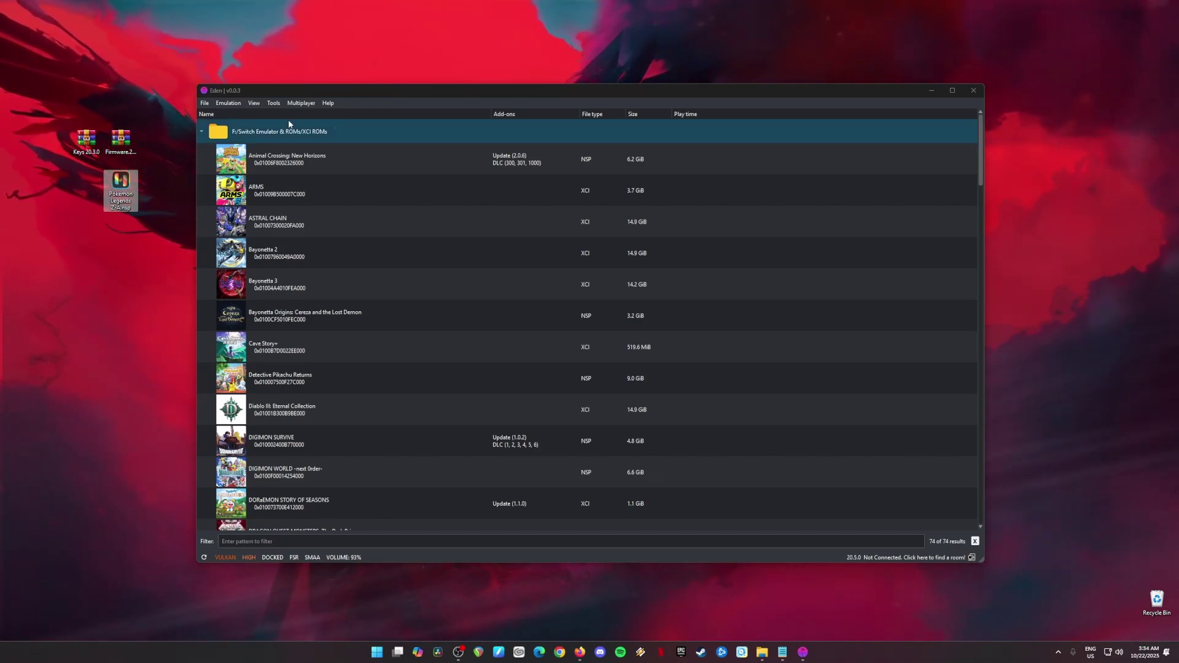
click(933, 95)
click(934, 96)
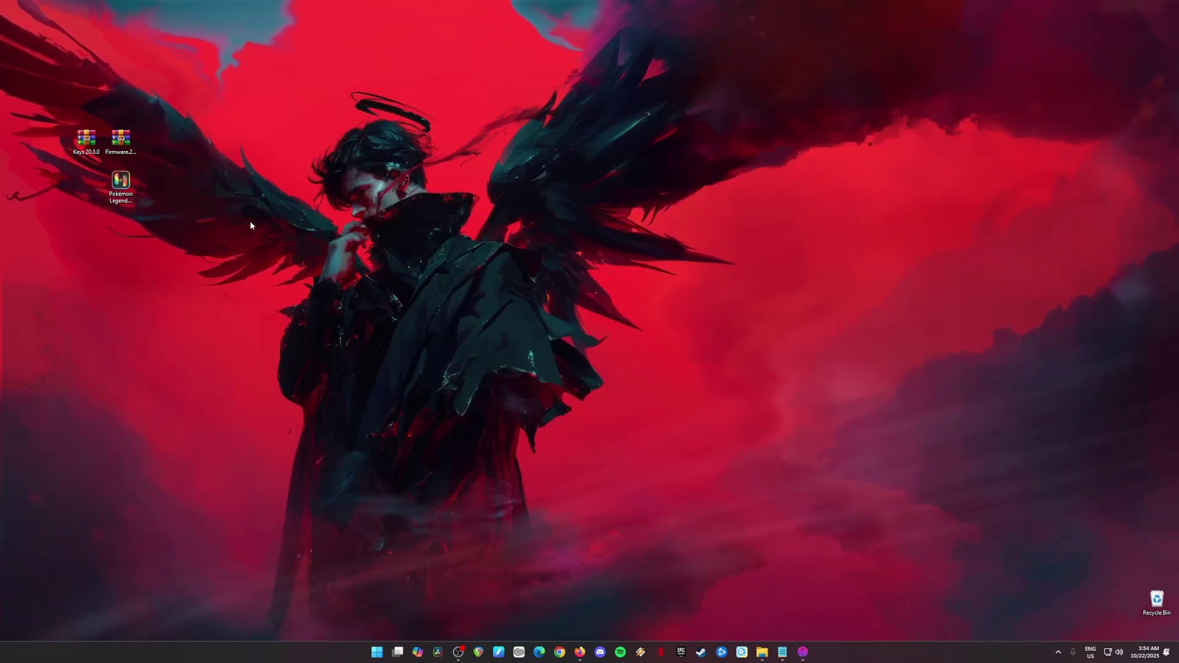
drag(203, 113, 40, 246)
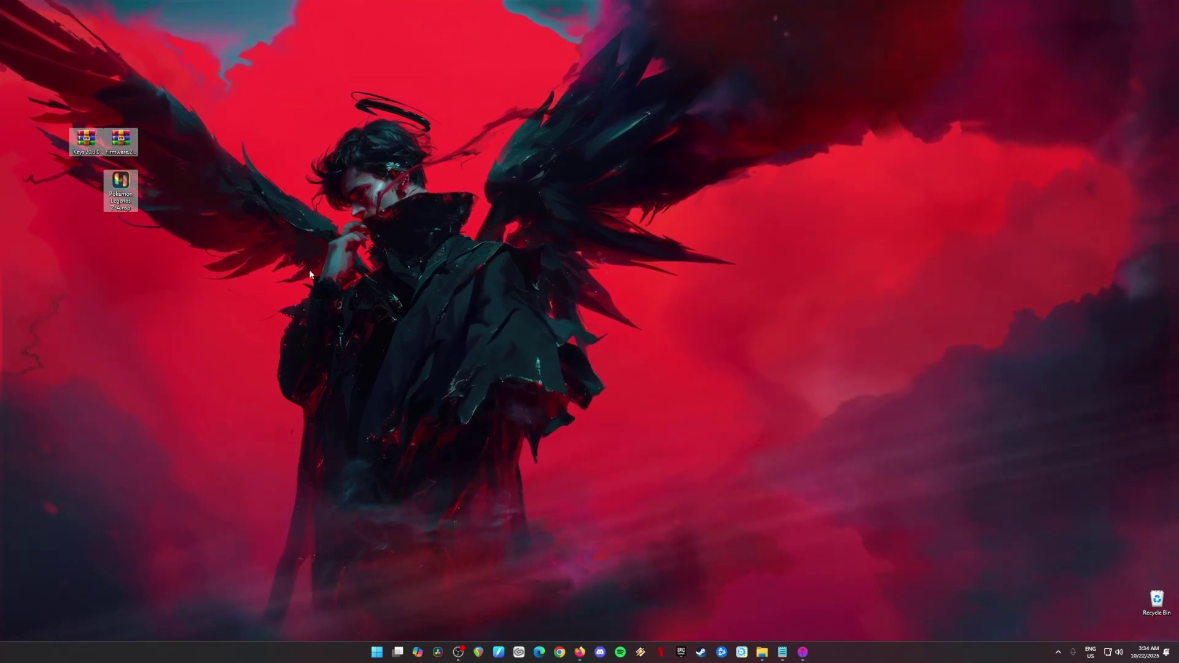
click(363, 283)
drag(315, 16, 921, 625)
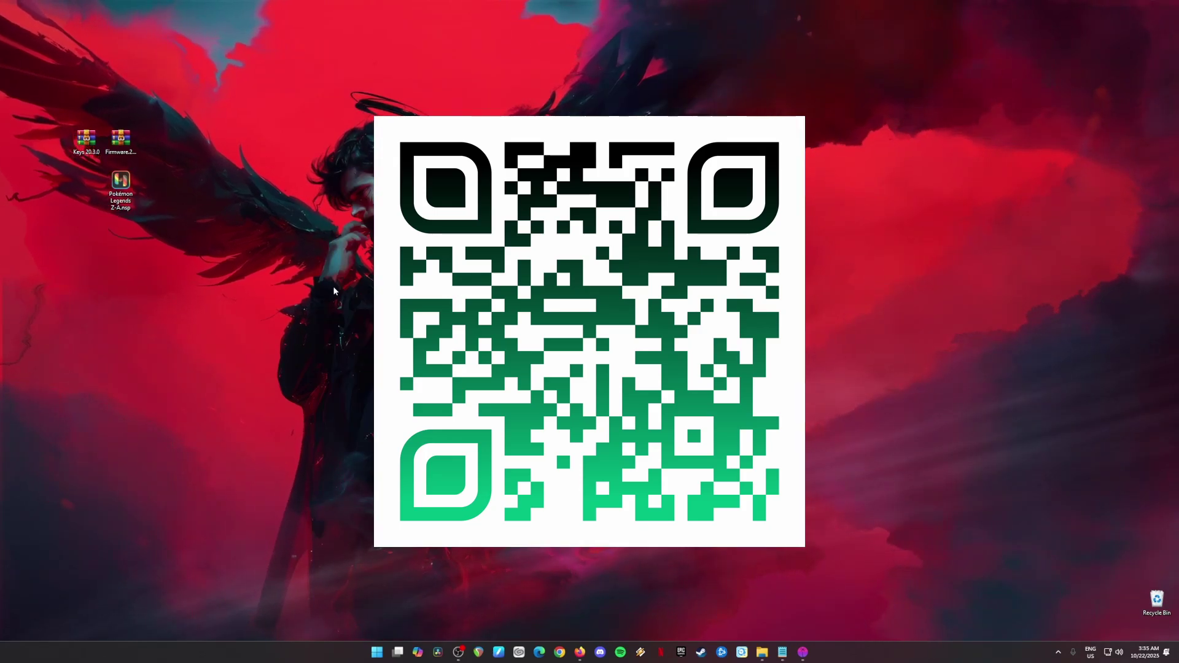
drag(55, 110, 204, 267)
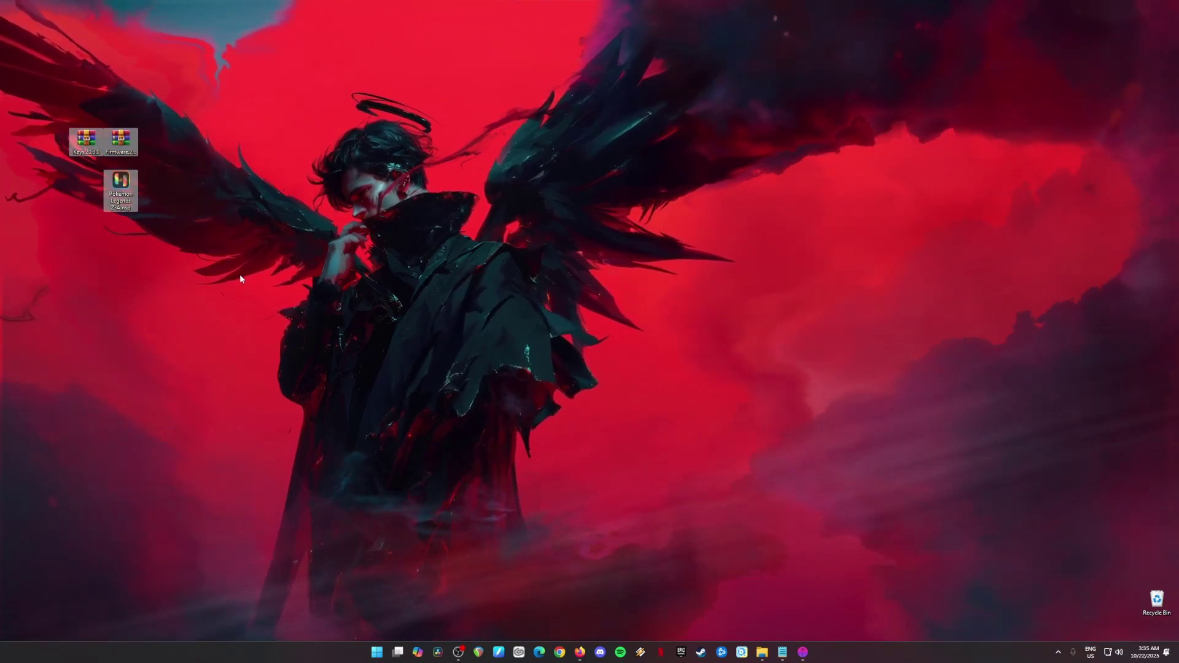
Open Keys 20.3.0.zip in WinRAR to its inner folder holding prod.keys and title.keys.
click(803, 655)
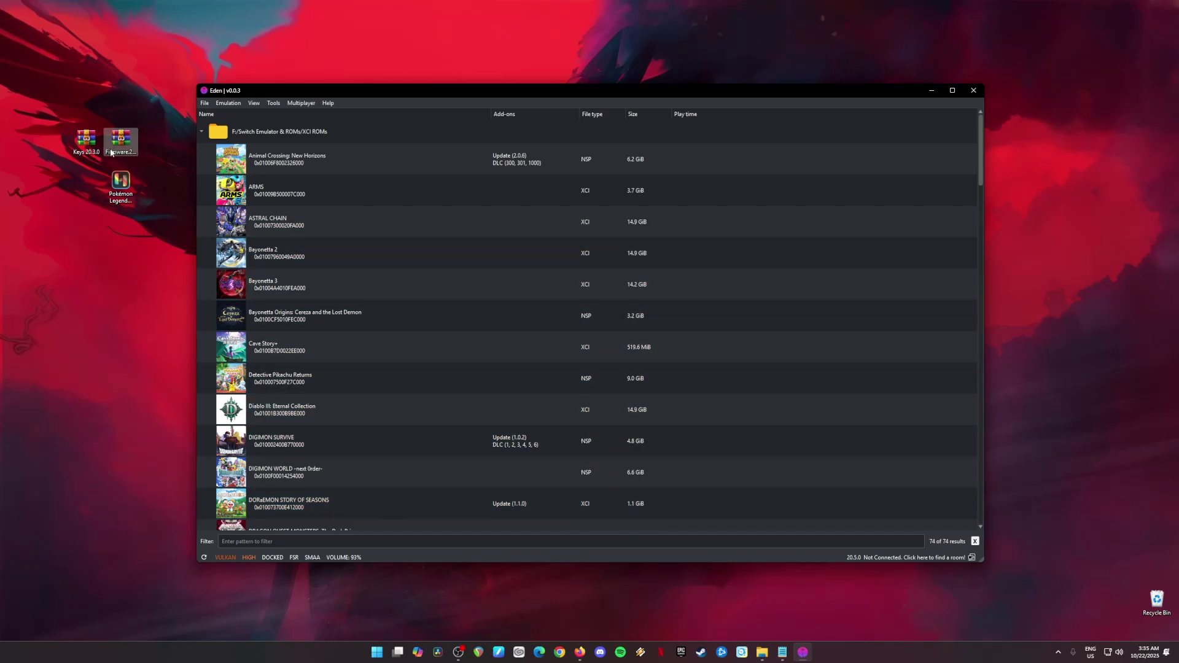
double_click(86, 139)
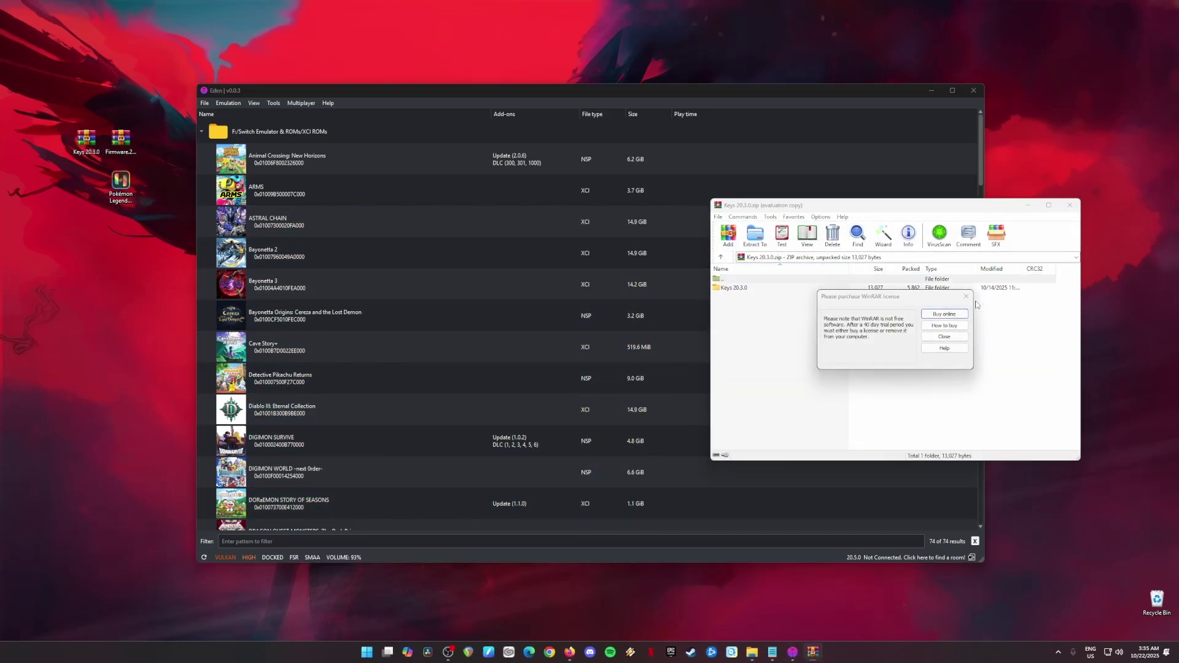
key(Escape)
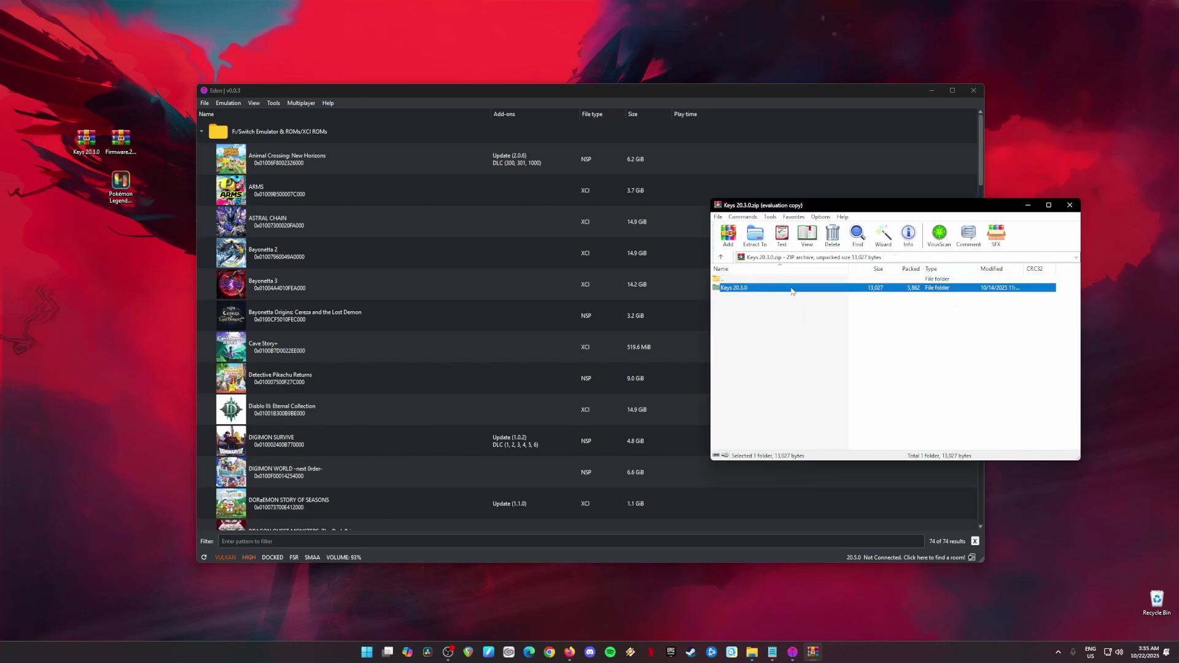
double_click(772, 287)
click(264, 87)
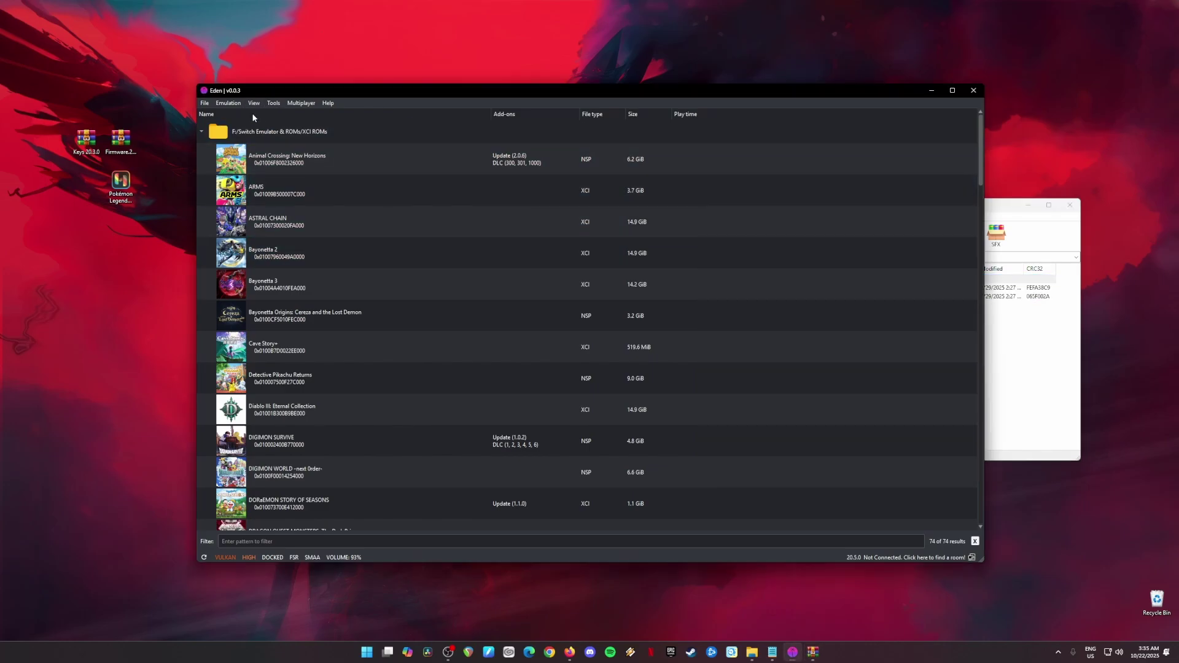
click(273, 104)
Copy prod.keys and title.keys into Eden's keys folder, replacing old ones, and install prod.keys.
click(324, 117)
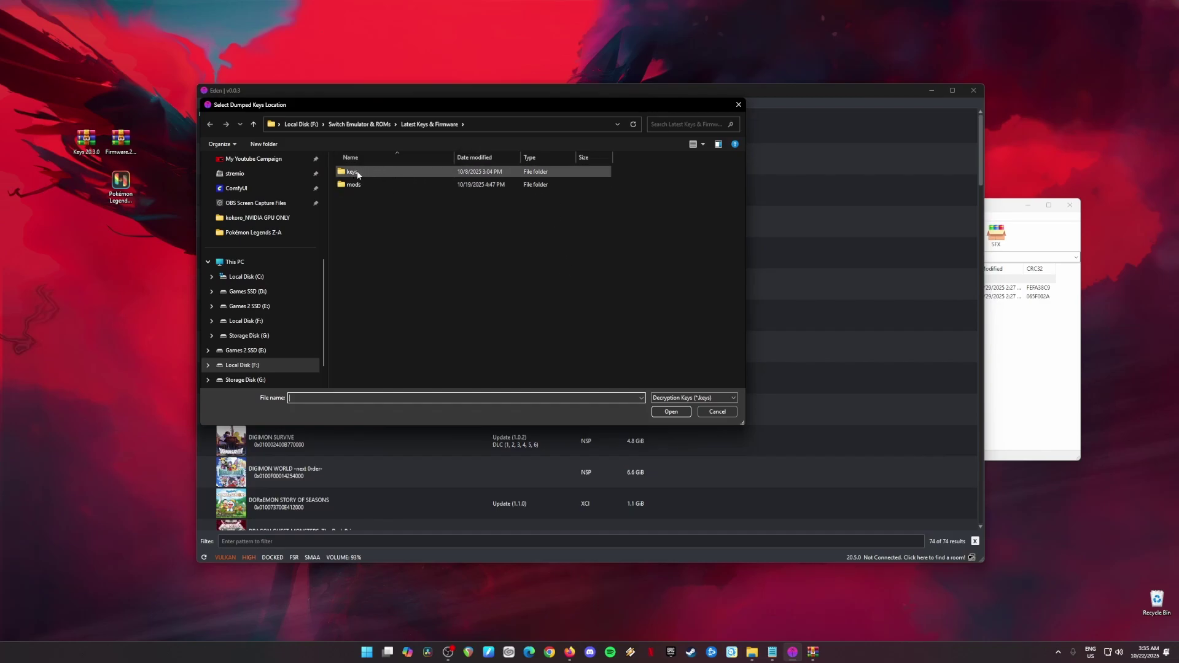
double_click(393, 174)
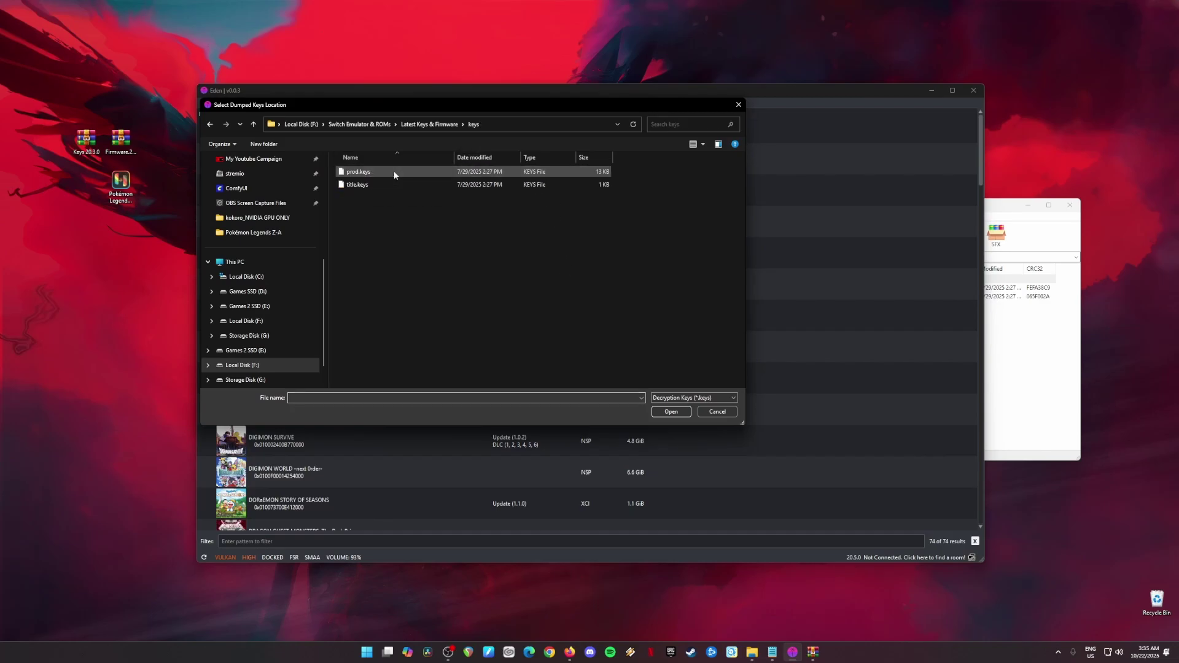
click(1015, 393)
drag(743, 320, 491, 289)
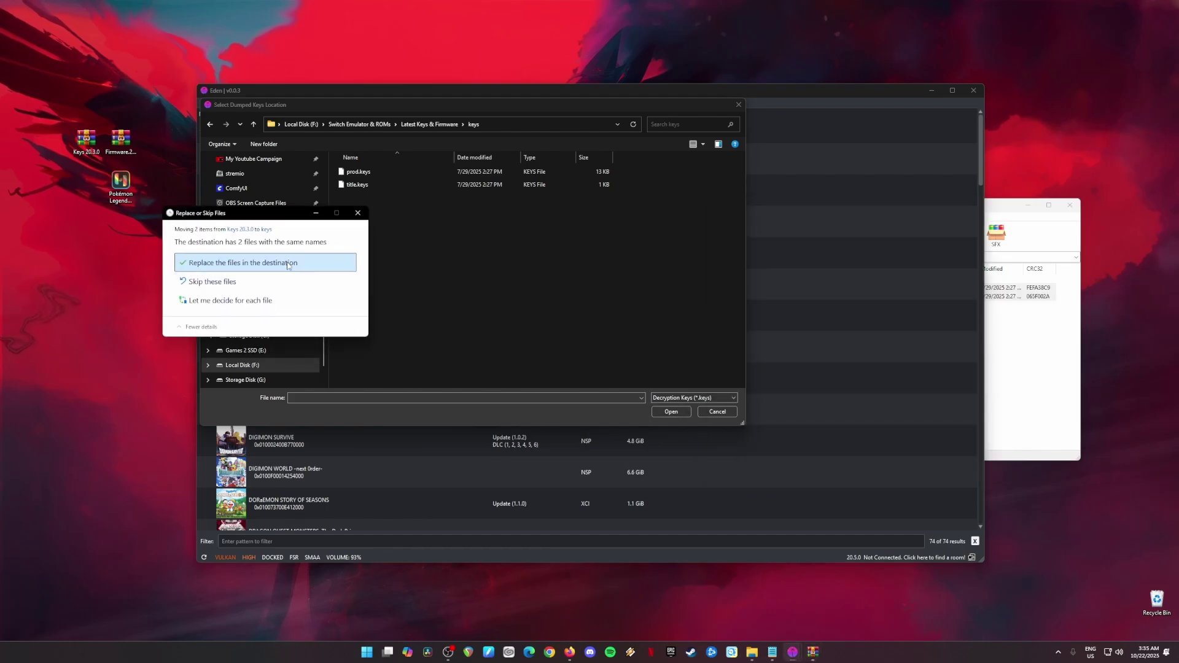
click(288, 265)
click(355, 176)
click(676, 410)
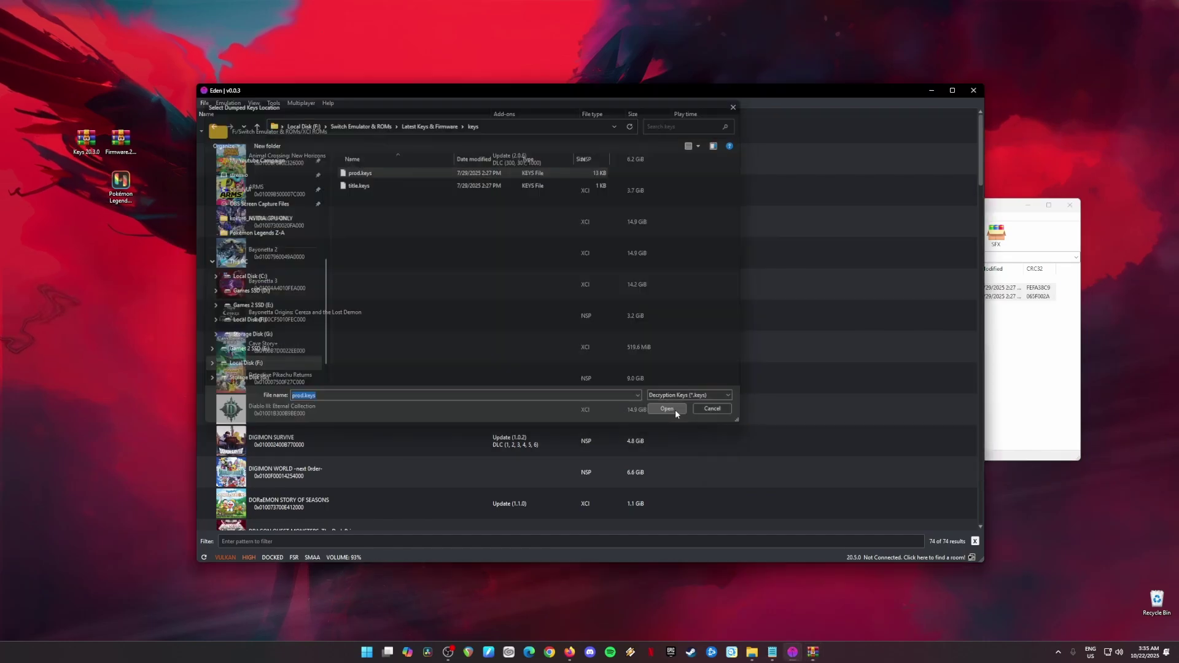
click(618, 338)
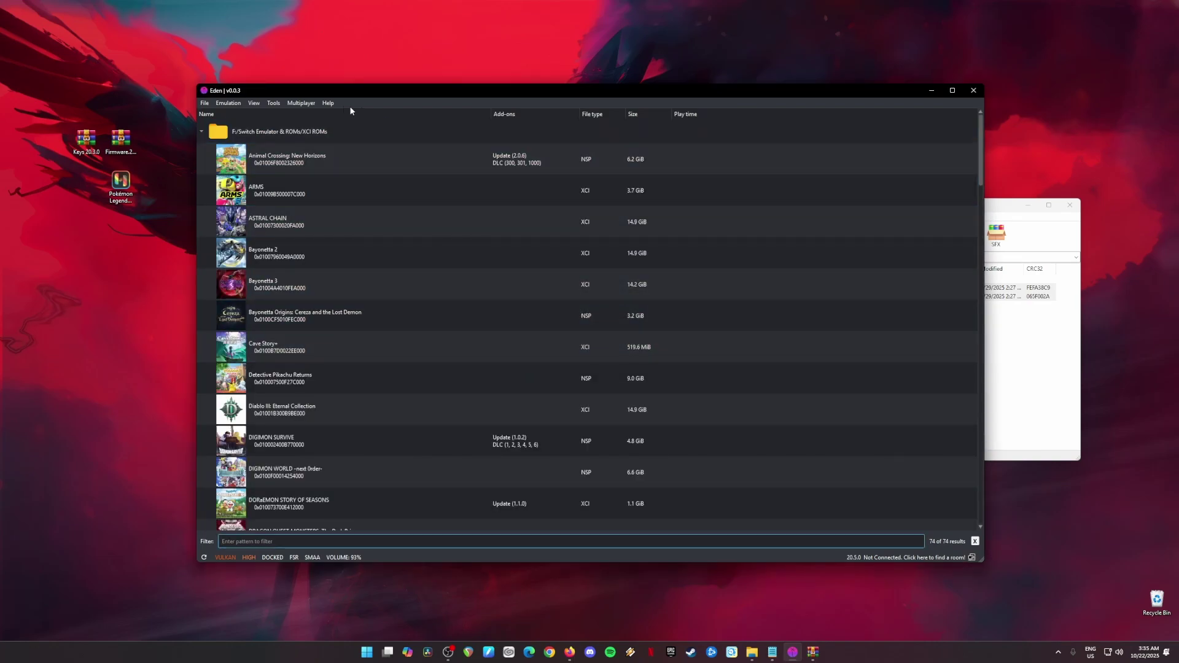
Install title.keys as decryption keys as well and return to the Eden window.
click(272, 104)
click(317, 116)
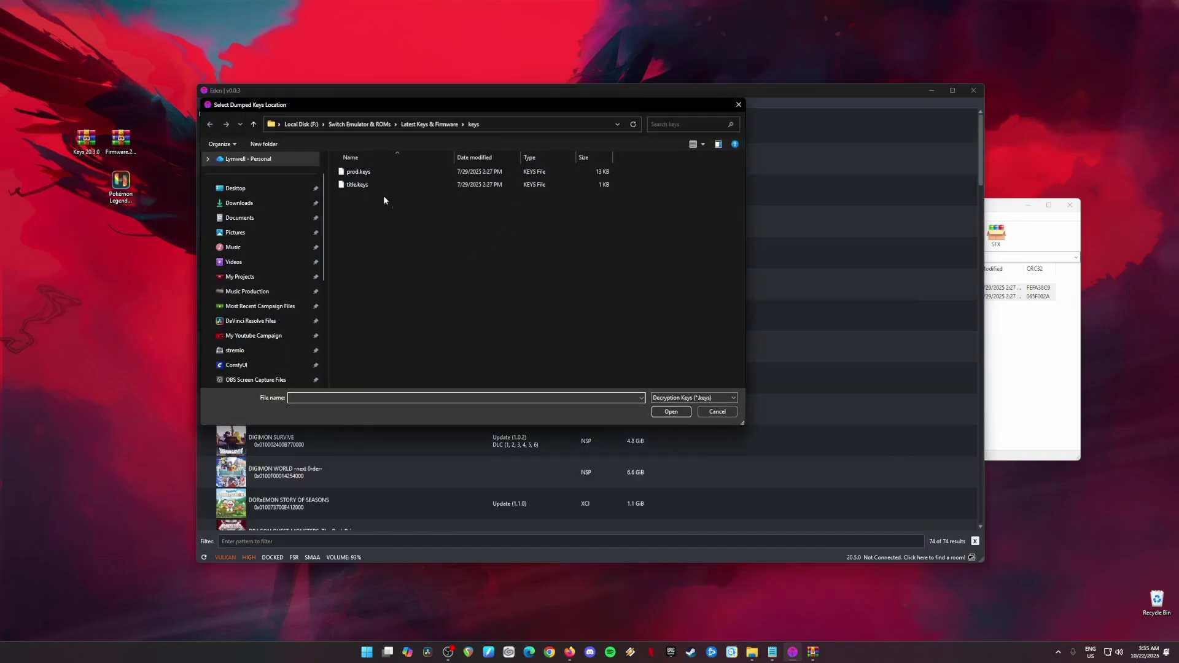
click(442, 184)
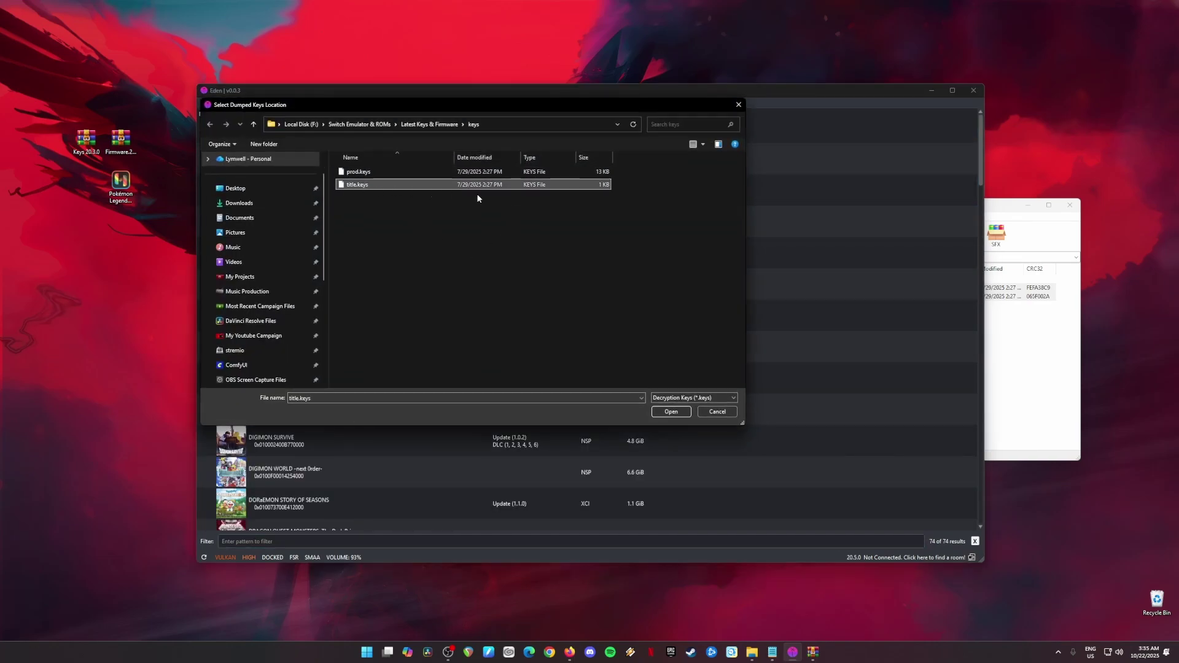
click(671, 412)
click(618, 339)
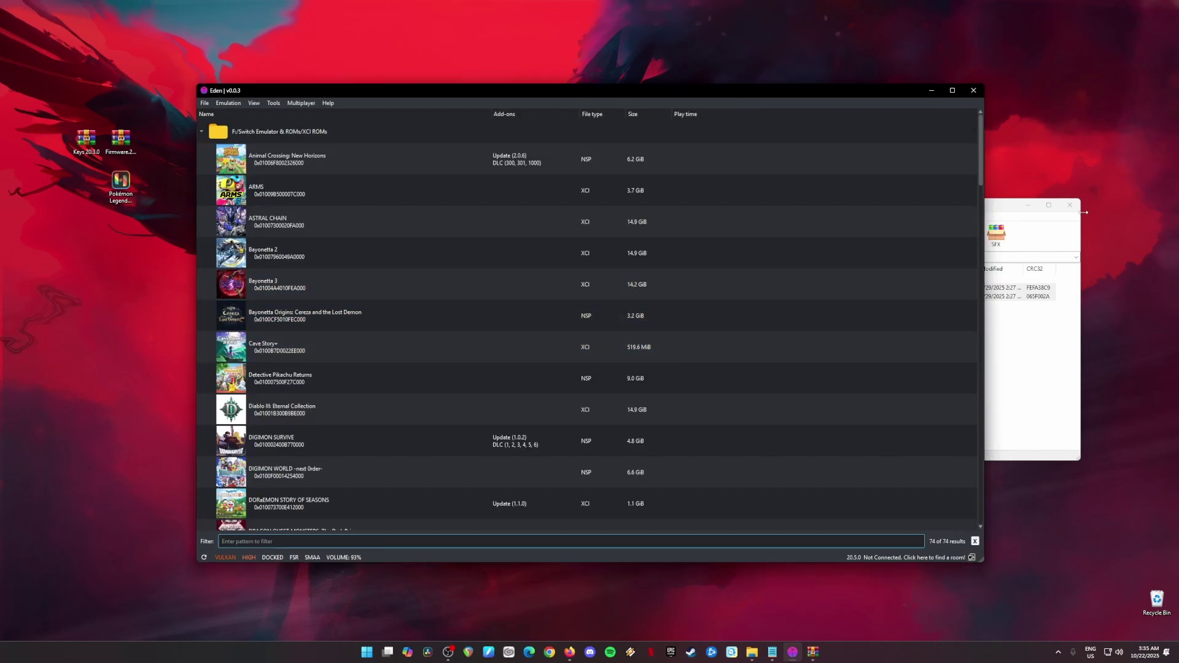
click(207, 176)
click(120, 141)
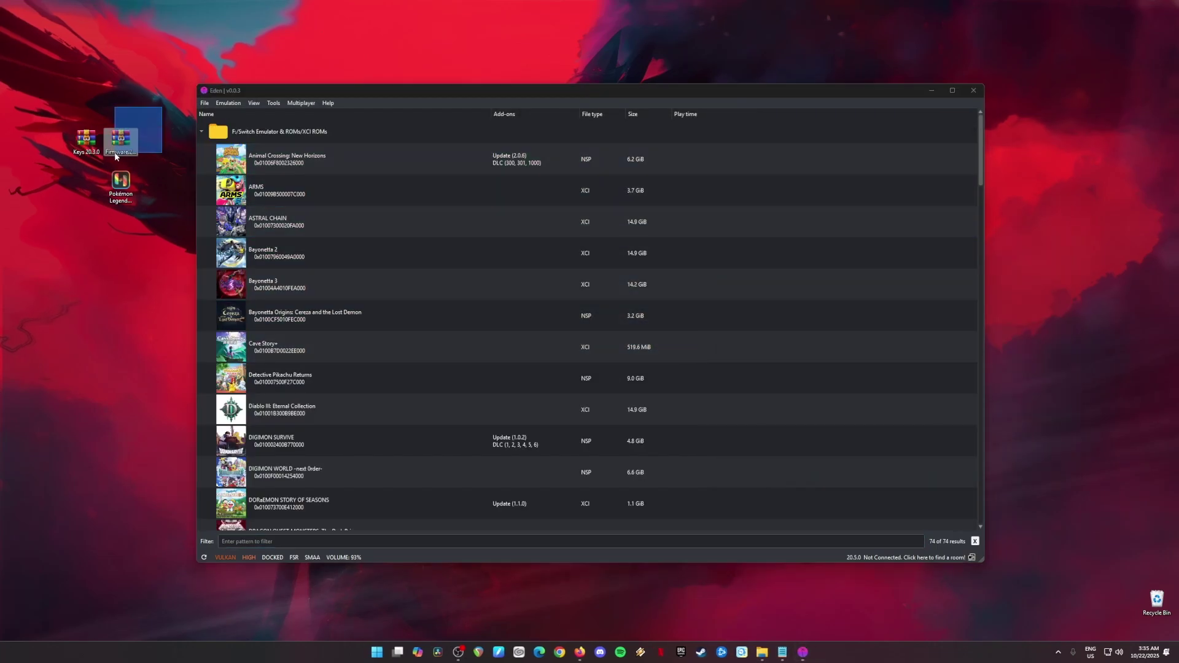
Install firmware from ZIP using Firmware.20.5.0 in the Latest Keys & Firmware folder.
click(274, 103)
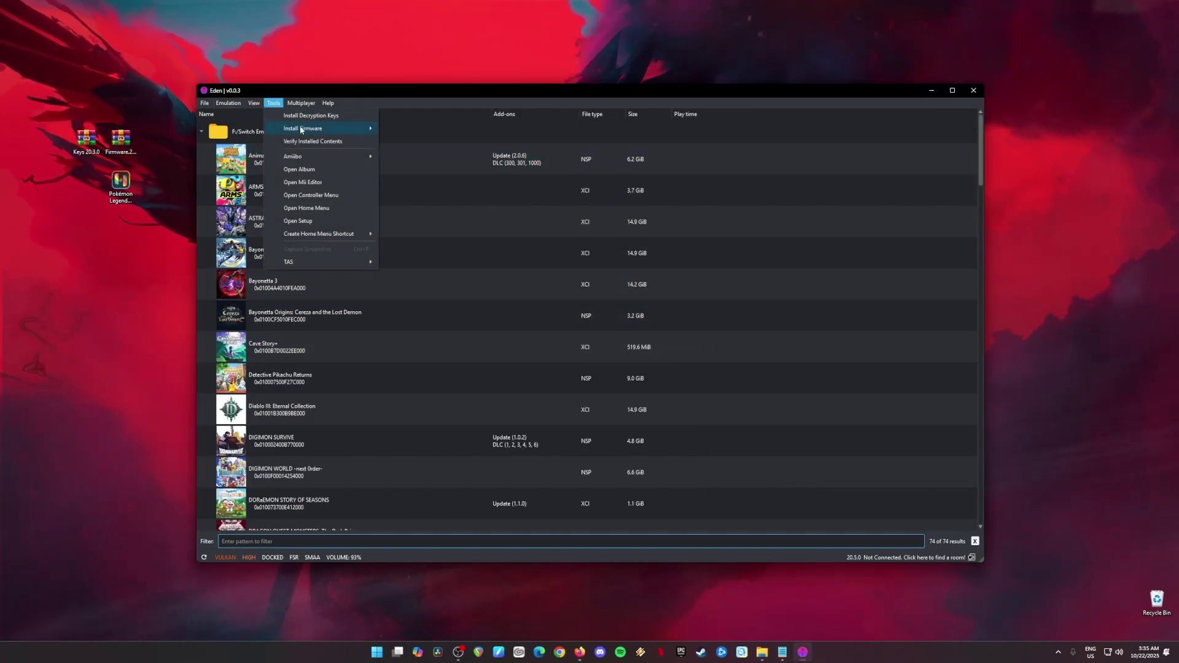
mouse_move(344, 128)
click(407, 141)
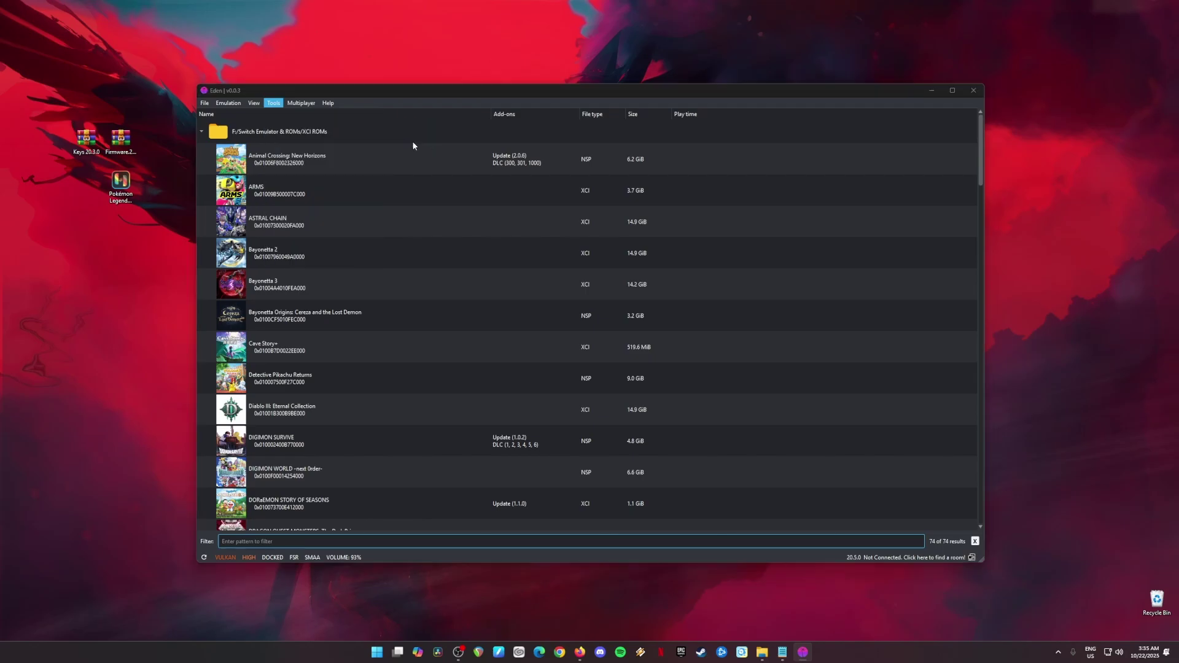
click(440, 125)
click(423, 237)
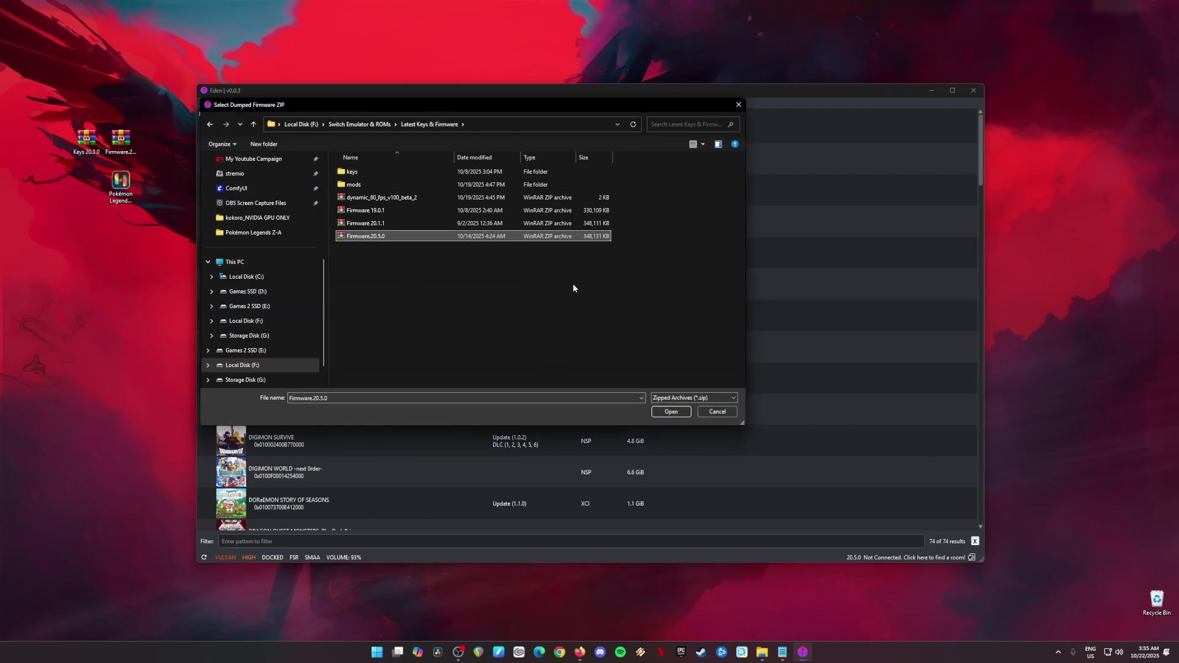
click(671, 412)
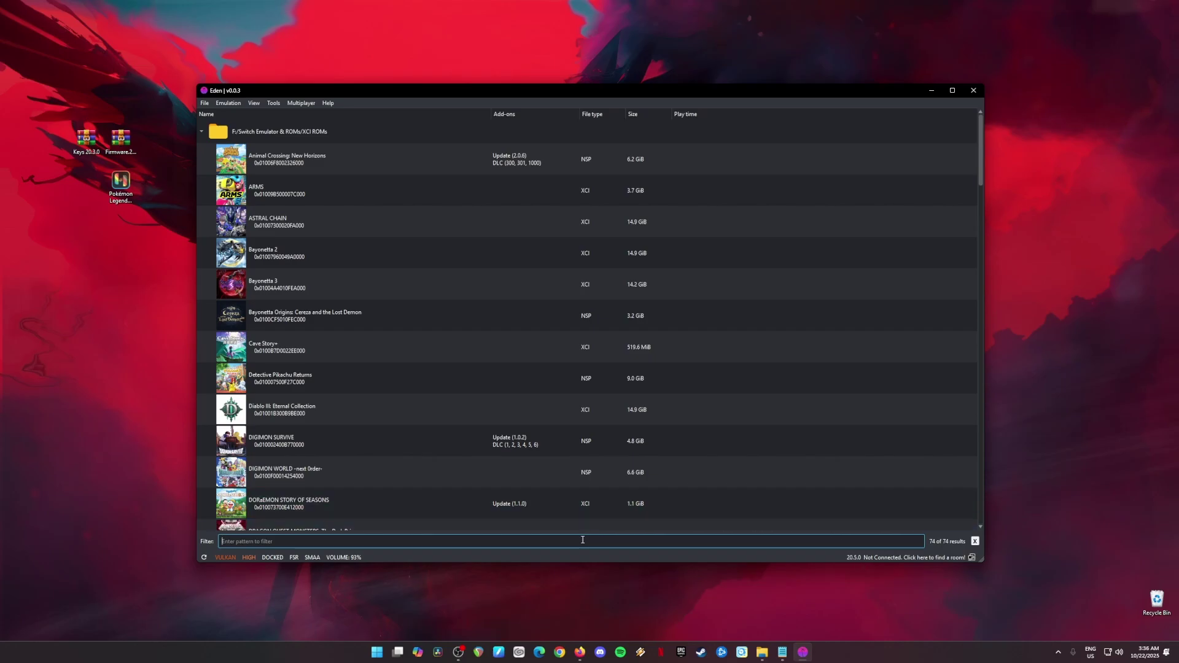
Filter the game list by 'legends' and select Pokémon Legends: Z-A.
text(legends)
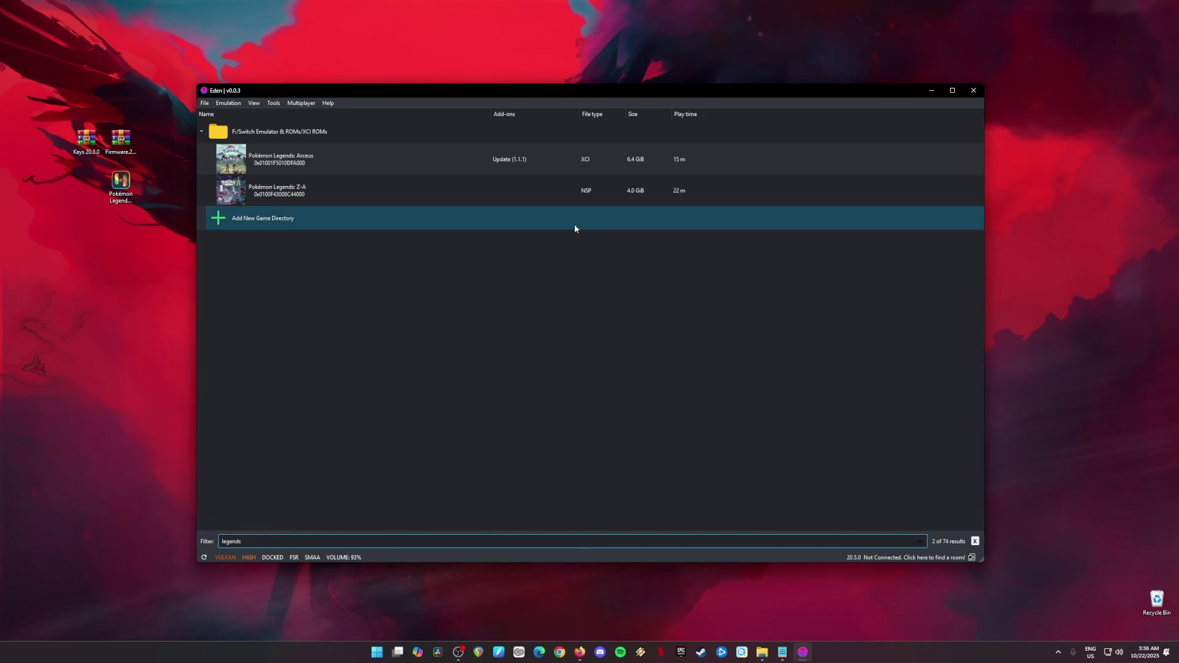
click(301, 198)
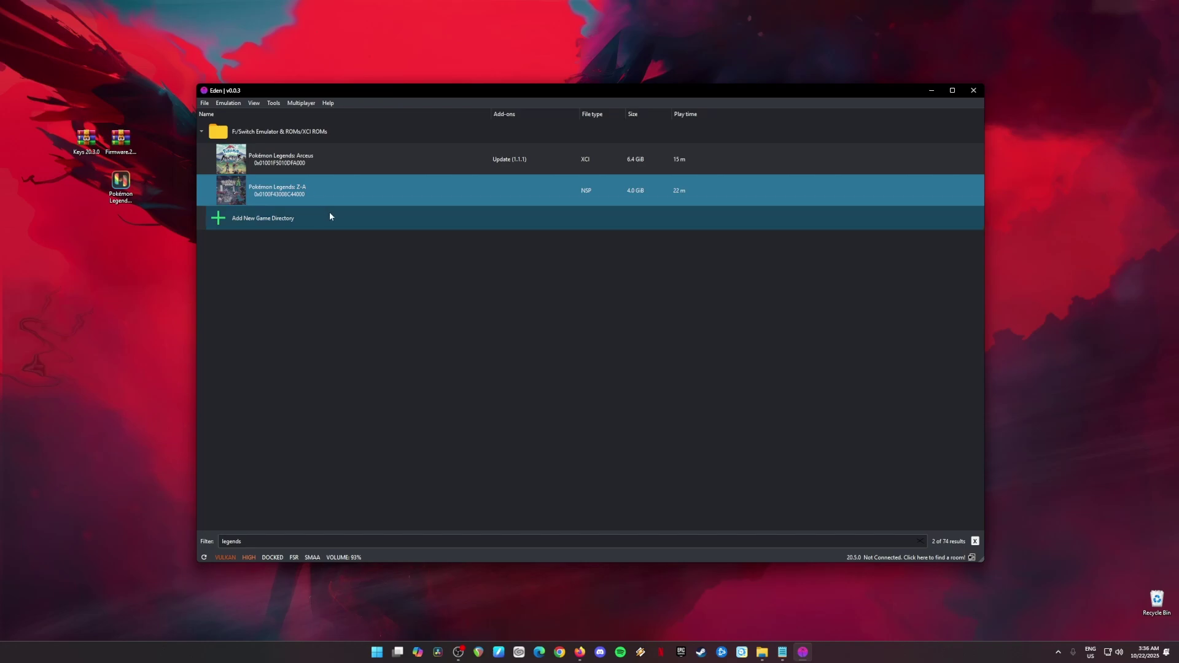
Open Pokémon Legends: Z-A's mod data folder and the 60 FPS mod archive from Downloads.
right_click(269, 190)
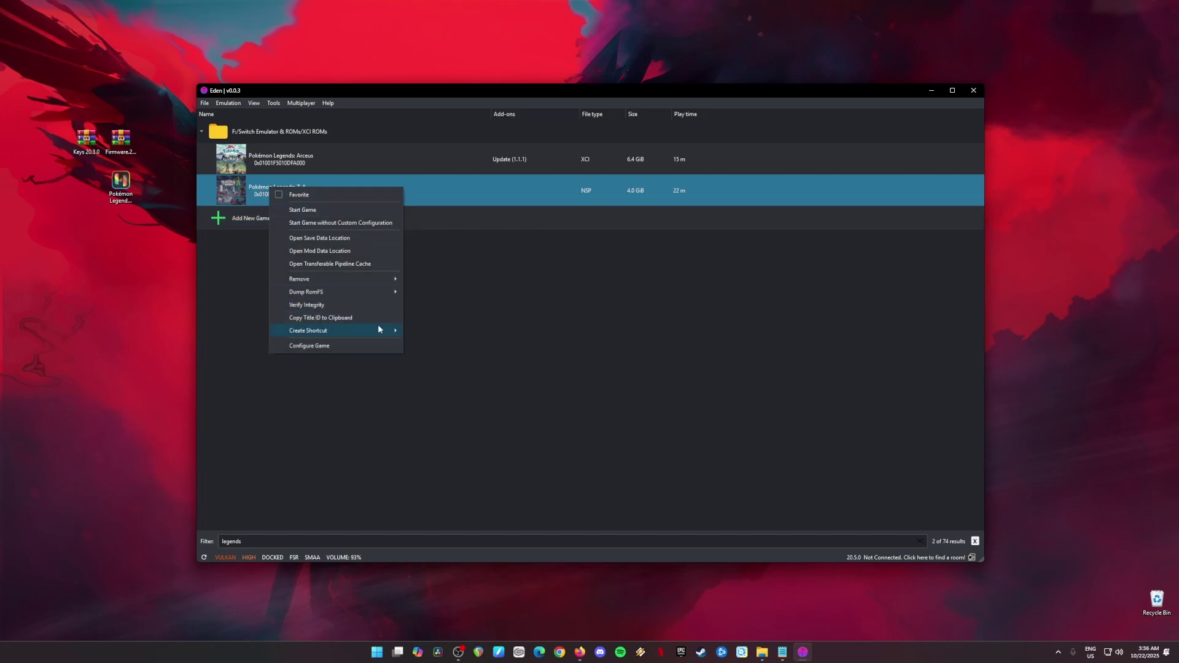
click(312, 252)
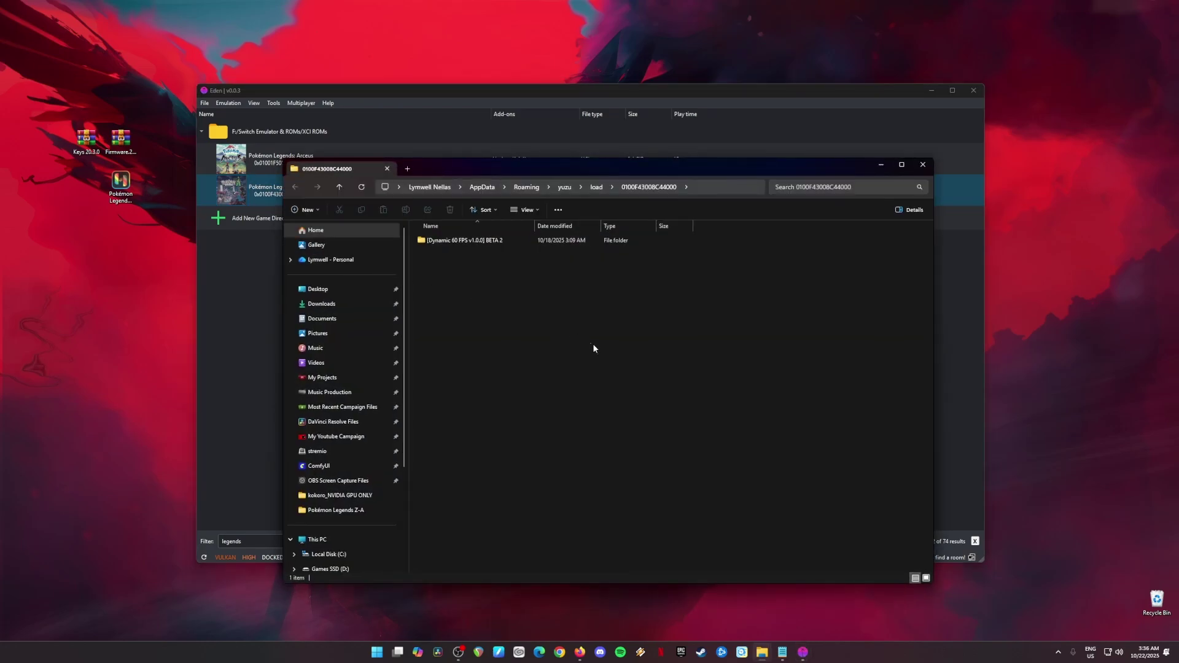
mouse_move(766, 654)
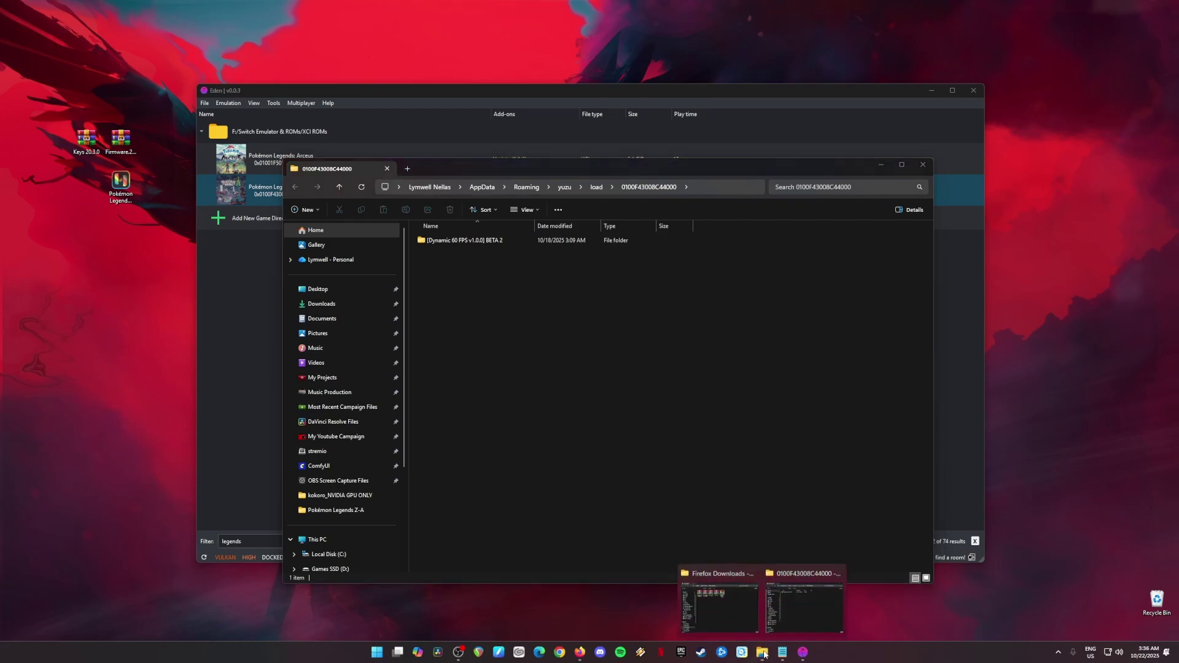
click(712, 595)
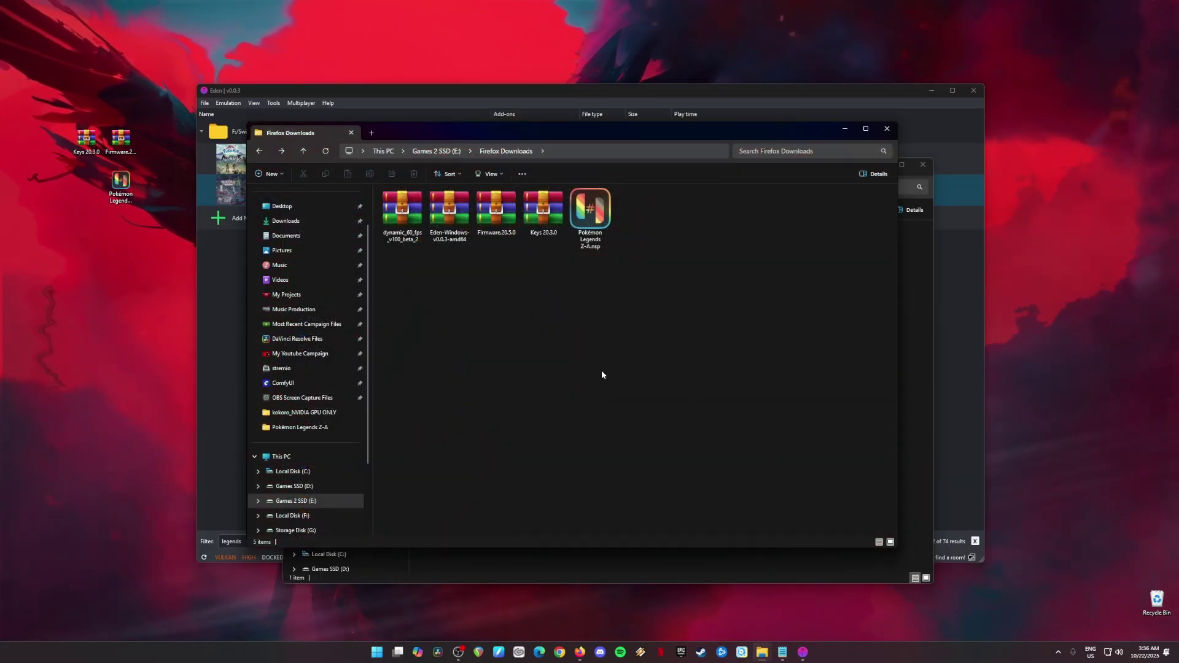
double_click(402, 212)
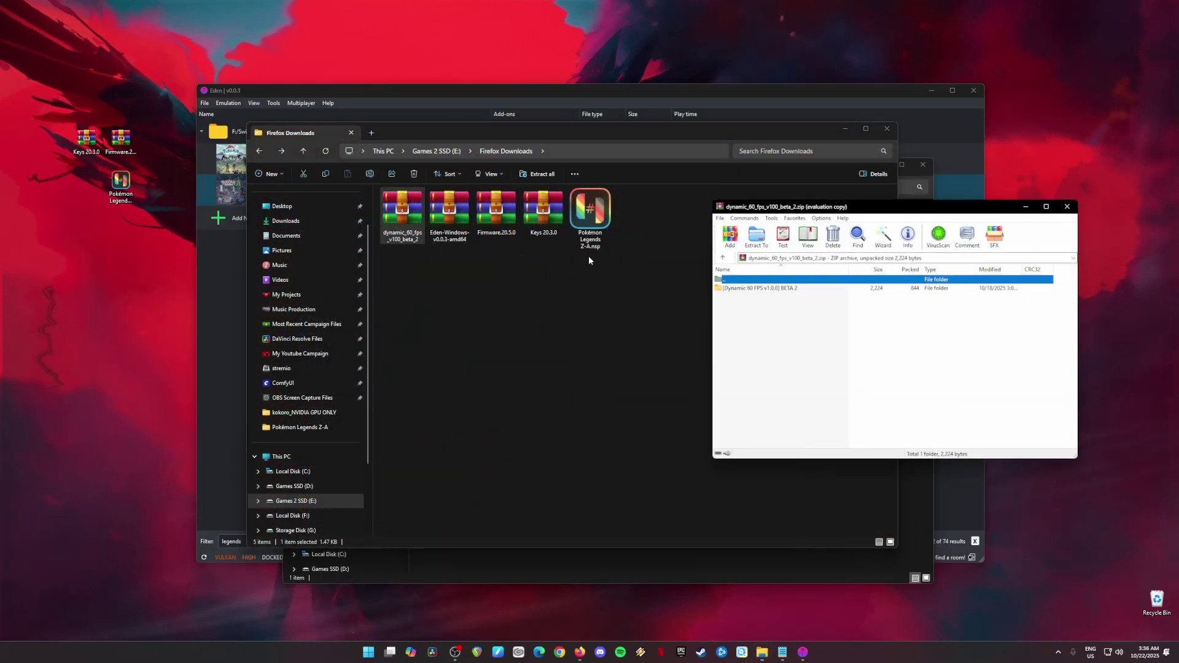
Copy the [Dynamic 60 FPS v1.0.0] BETA 2 folder into the load folder, replacing existing files.
click(845, 129)
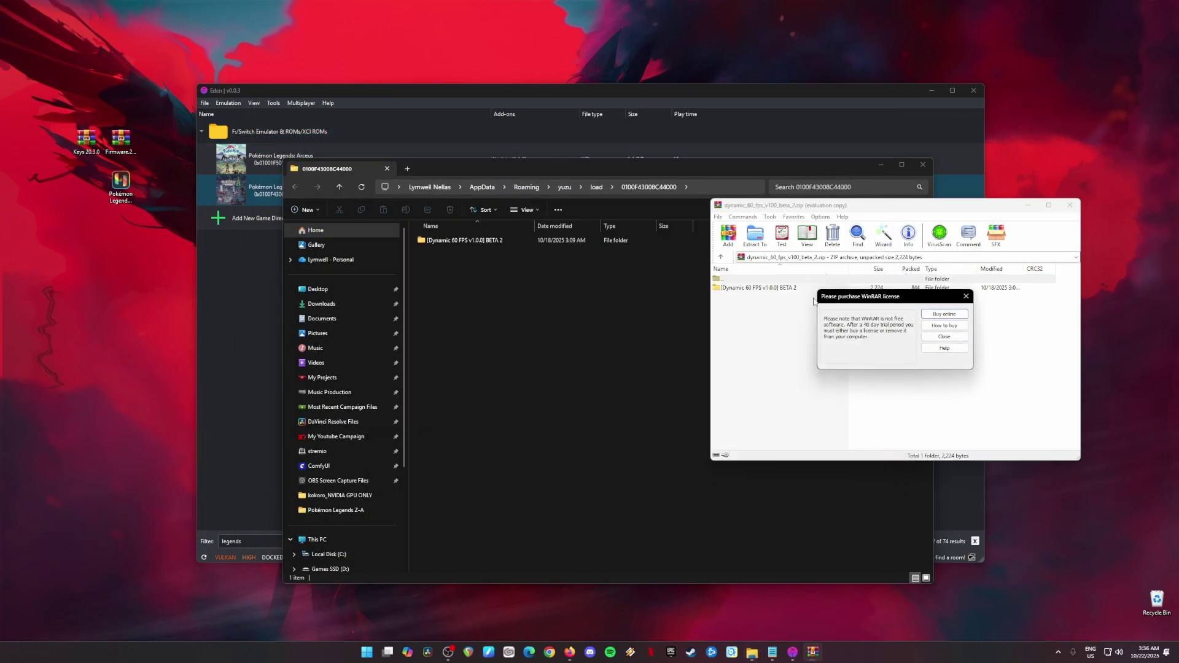
click(965, 297)
drag(743, 292, 569, 311)
click(245, 250)
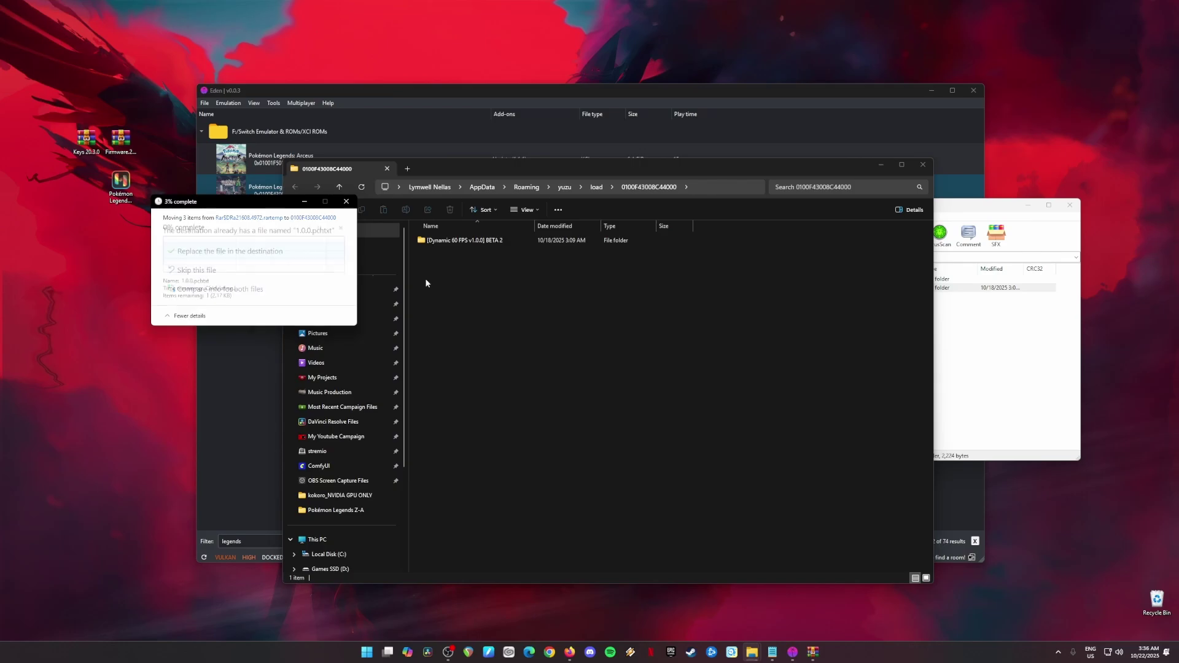
click(1075, 207)
click(1070, 205)
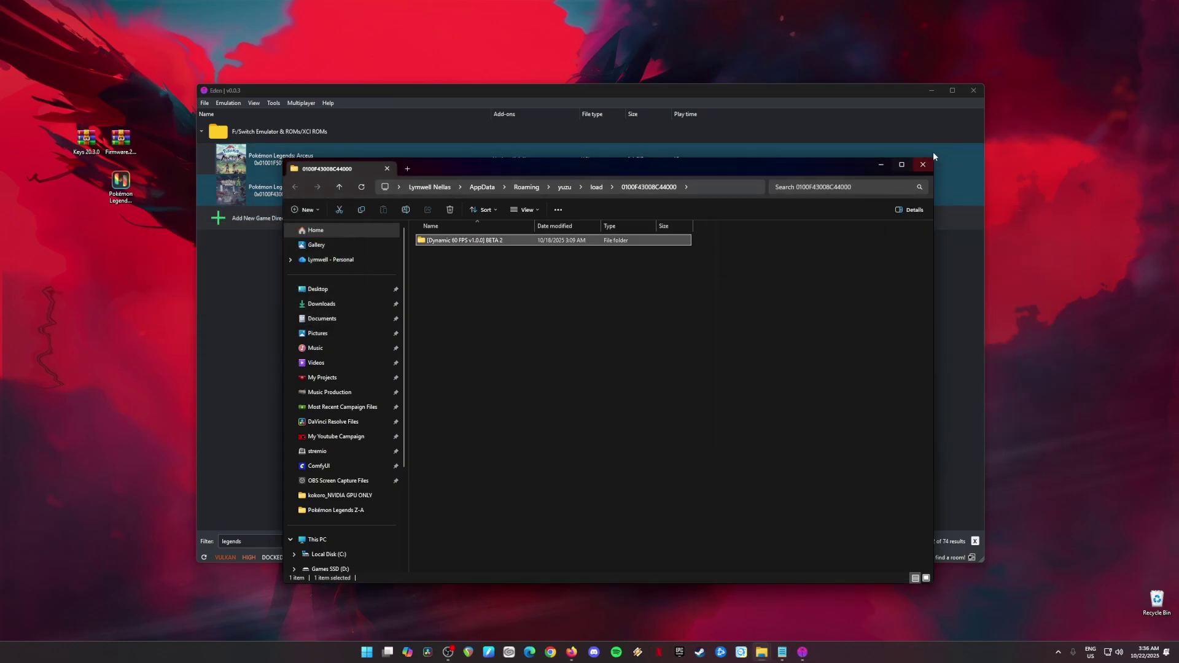
Open Pokémon Legends: Z-A's properties and select the [Dynamic 60 FPS v1.0.0] BETA 2 add-on.
click(922, 165)
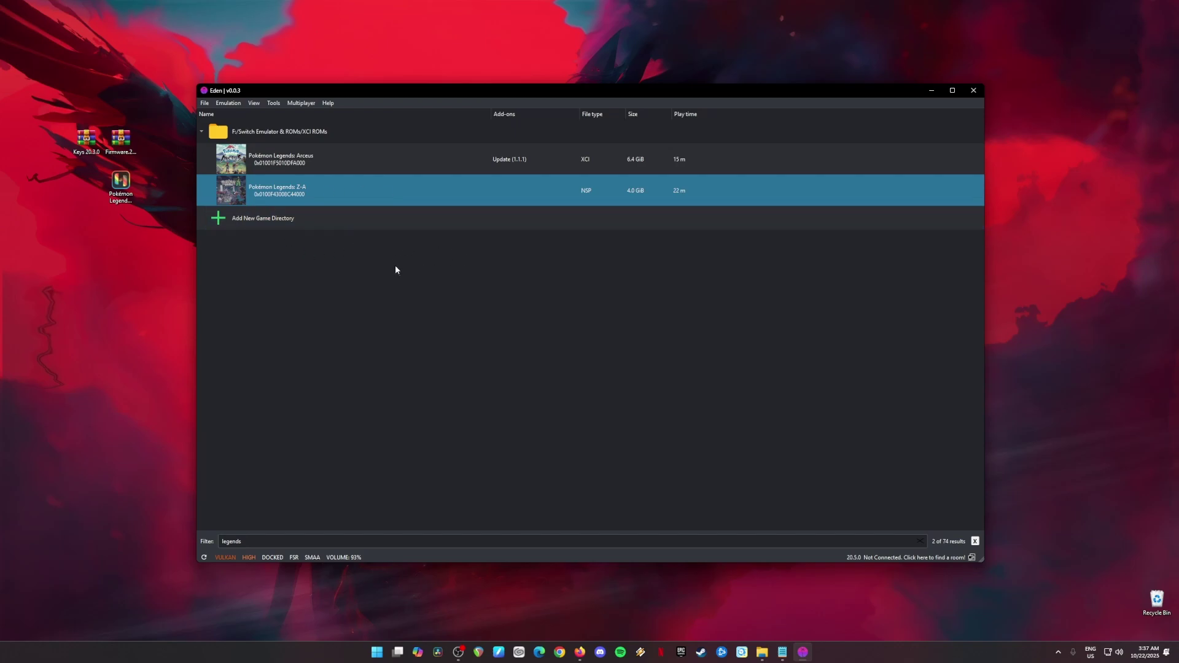
right_click(288, 192)
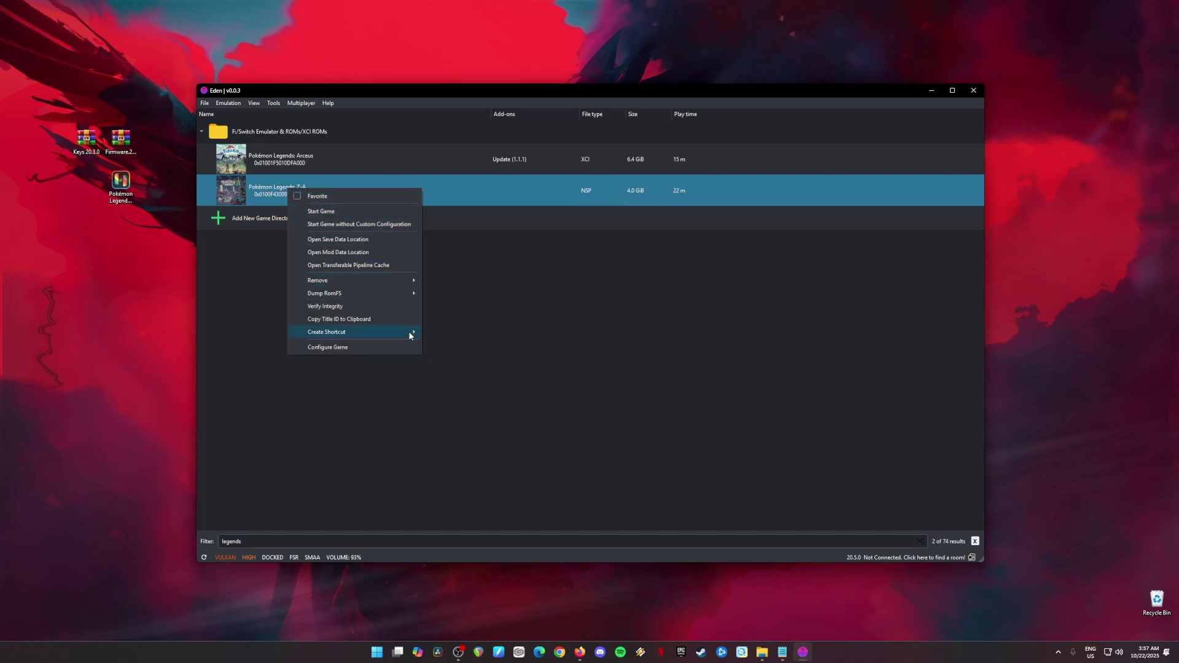
click(335, 348)
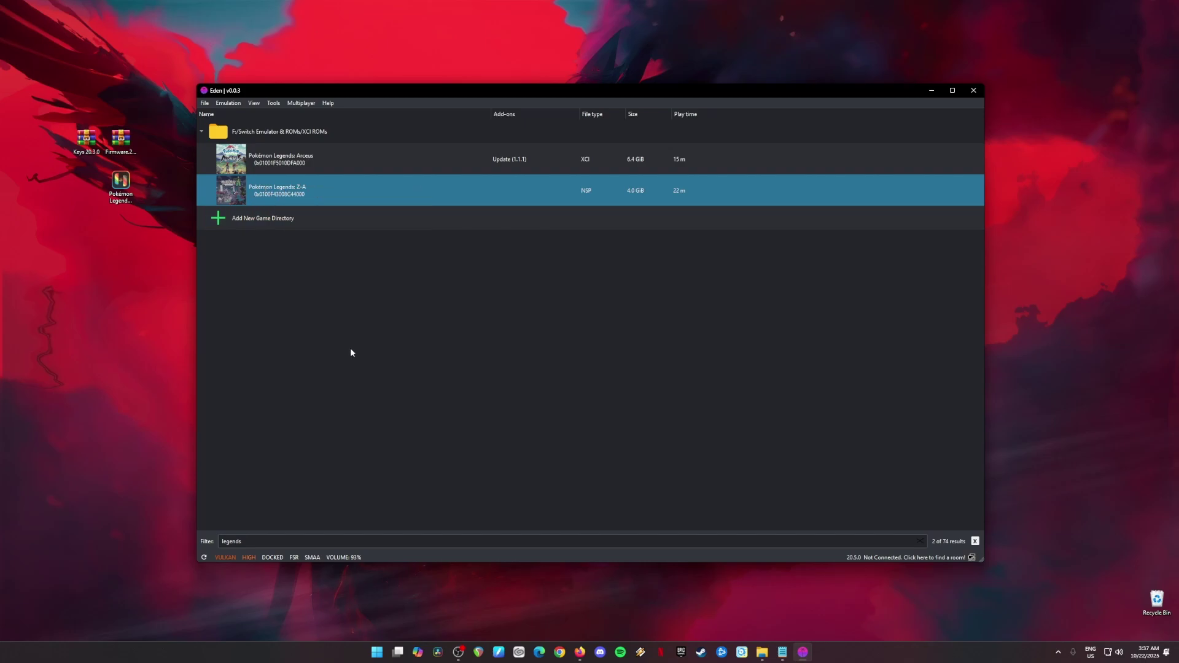
click(533, 210)
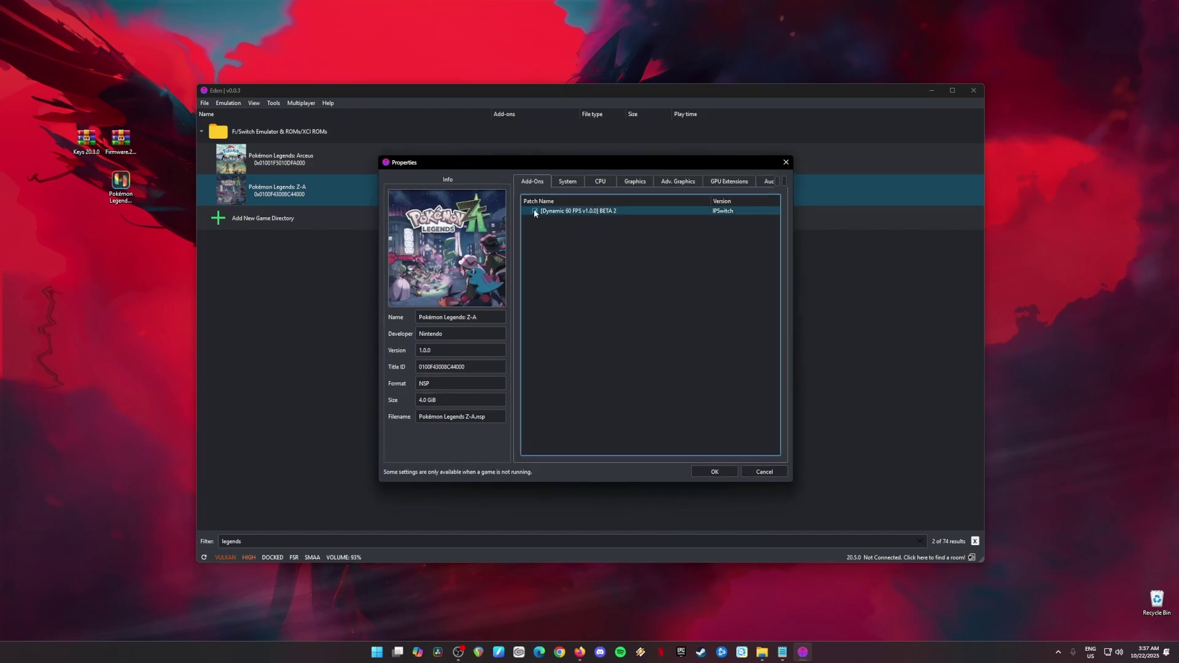